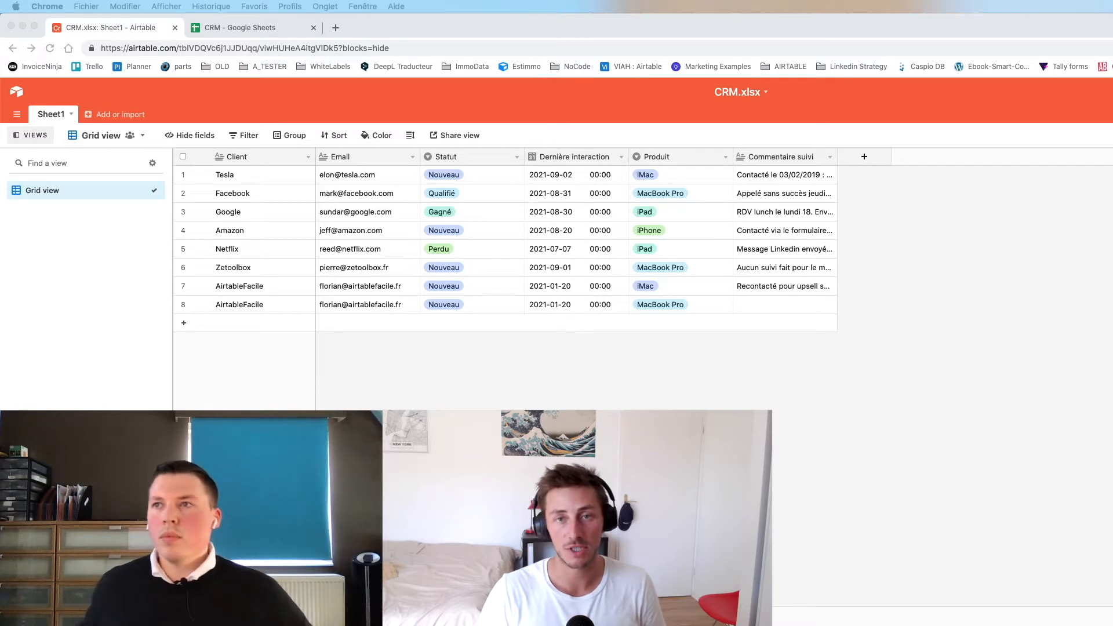
# - Switch to the 'CRM - Google Sheets' browser tab to view the client spreadsheet
pyautogui.click(240, 27)
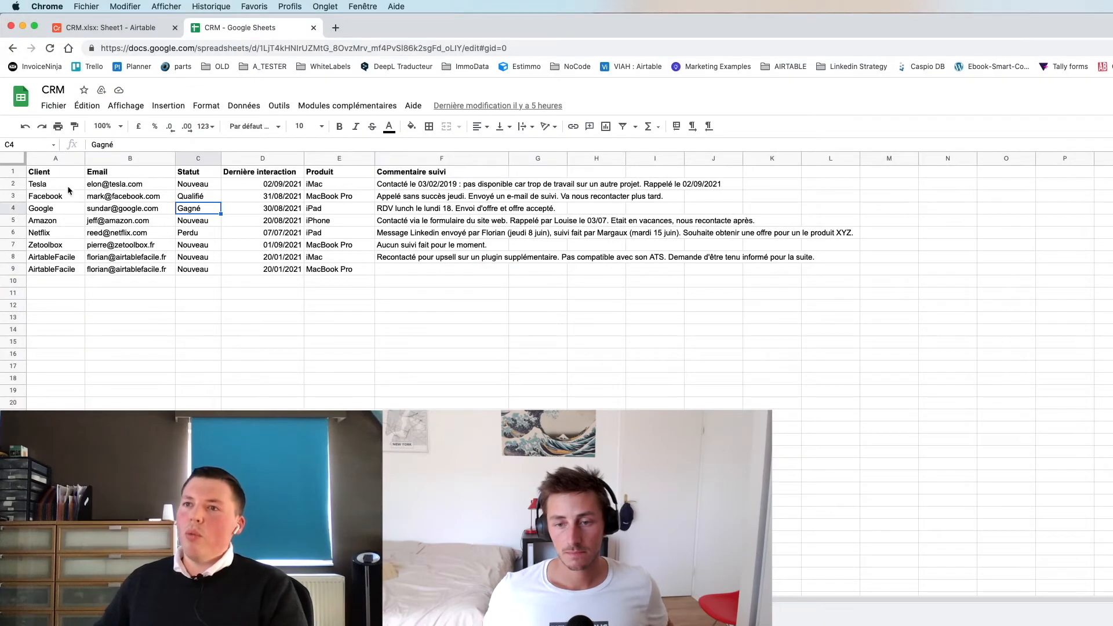
# - Review the sheet's headers, the Netflix follow-up comment and the last-interaction dates in column D
pyautogui.moveTo(40, 172); pyautogui.dragTo(435, 230)
pyautogui.click(438, 232)
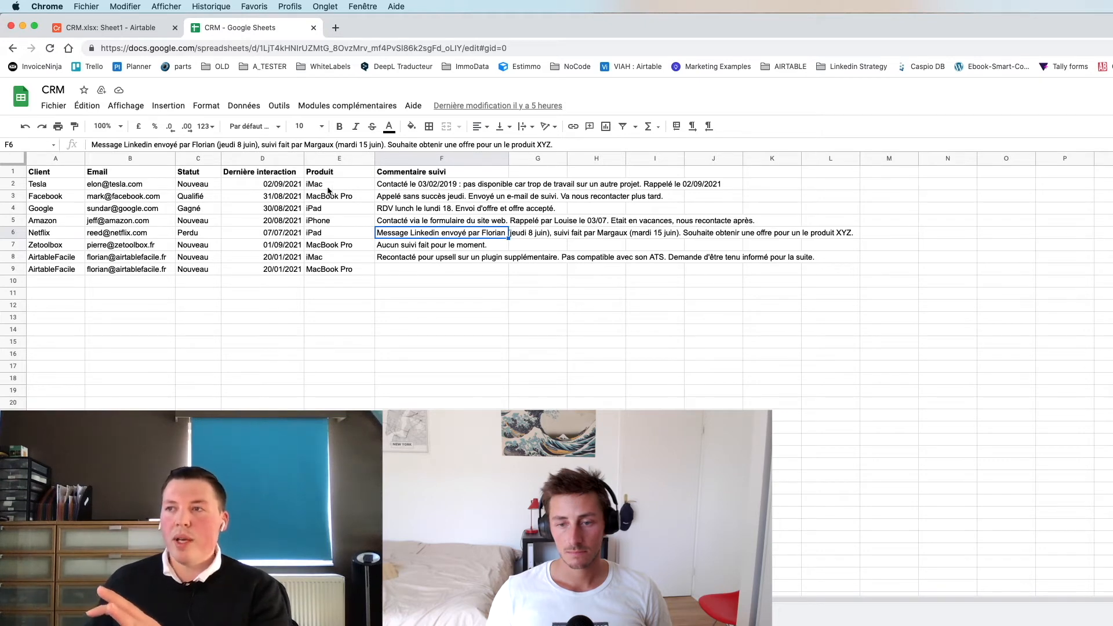
pyautogui.moveTo(282, 187); pyautogui.dragTo(276, 276)
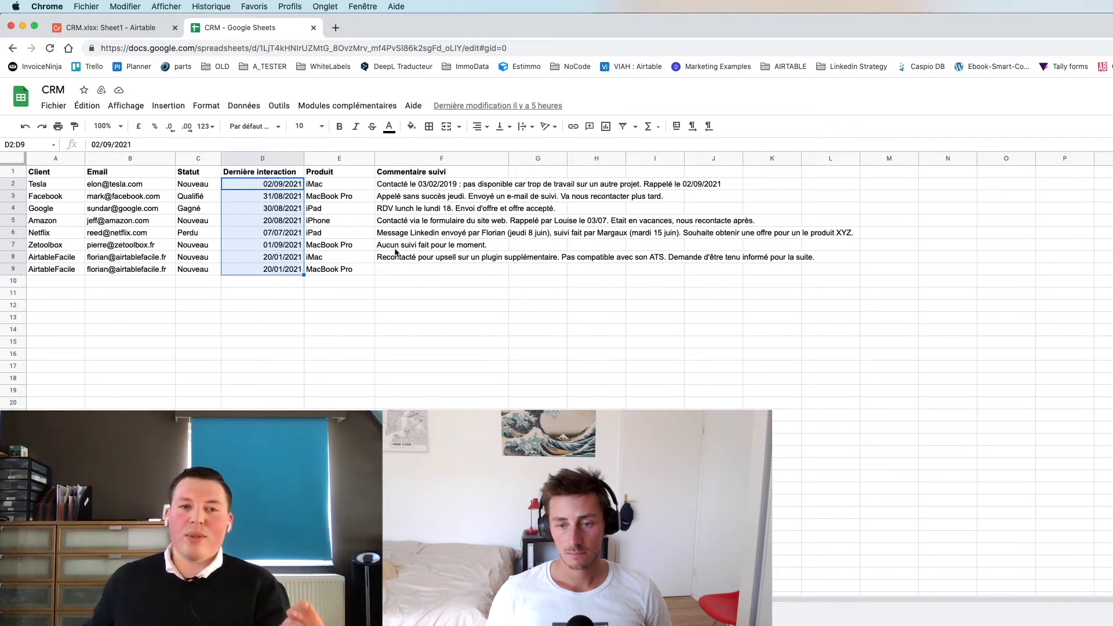
pyautogui.click(283, 188)
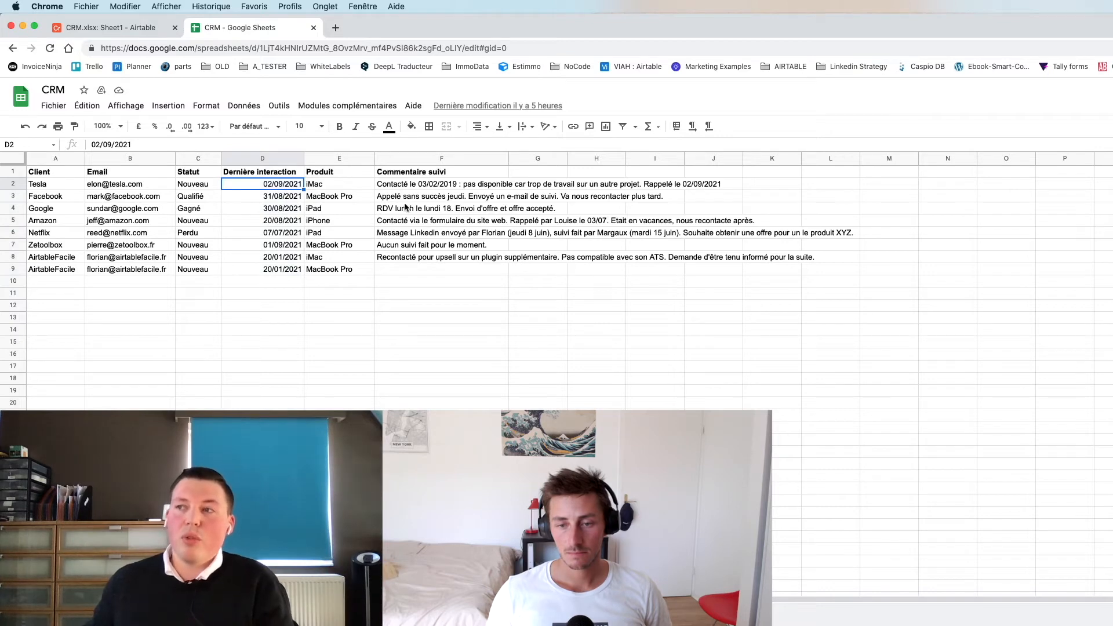
# - Highlight the date inside Tesla's follow-up comment in F2, then return to the Airtable base
pyautogui.click(398, 185)
pyautogui.doubleClick(398, 185)
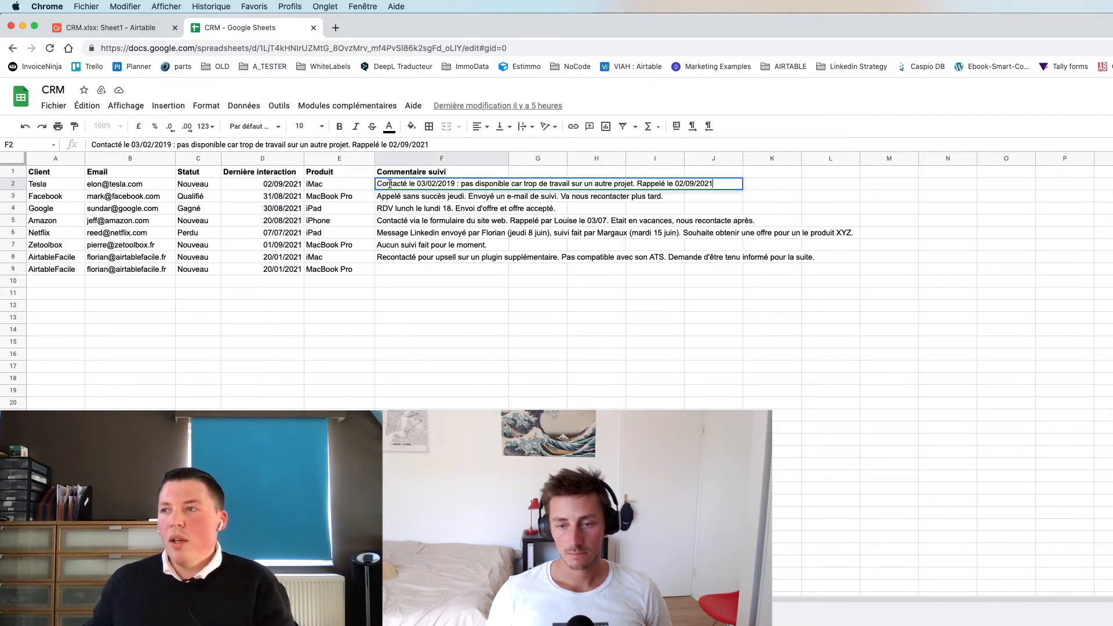
pyautogui.moveTo(417, 184); pyautogui.dragTo(455, 183)
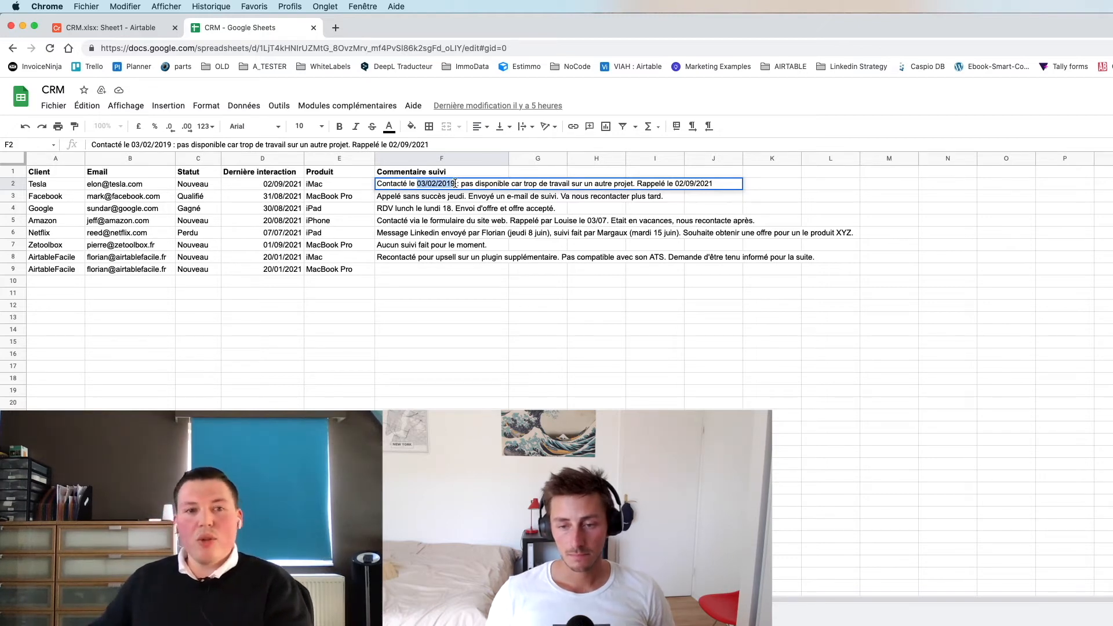
pyautogui.click(444, 235)
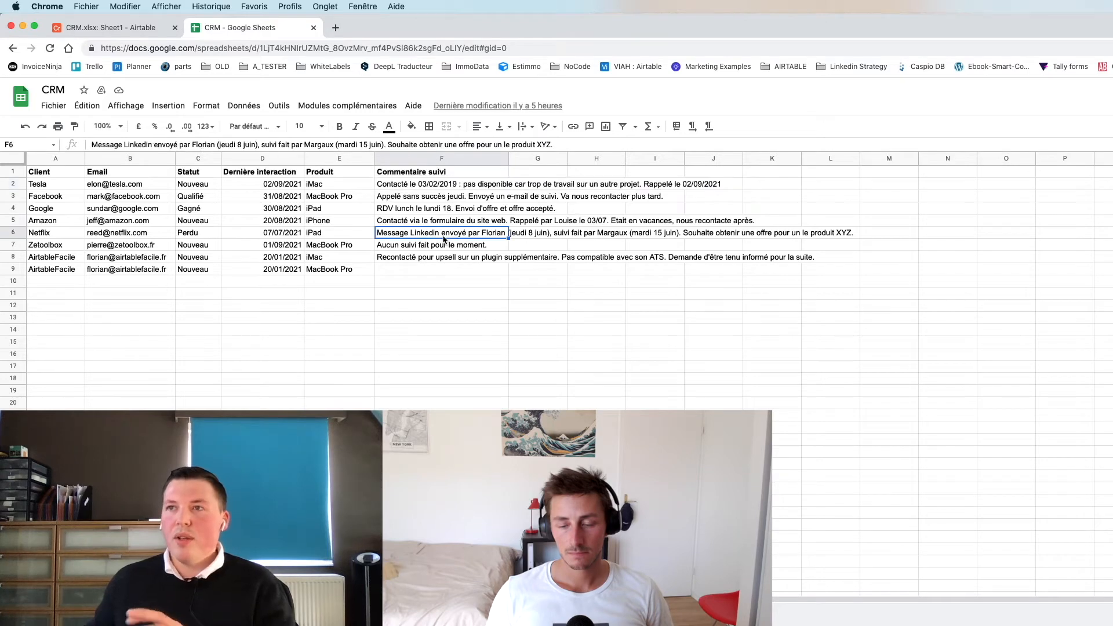
pyautogui.click(116, 27)
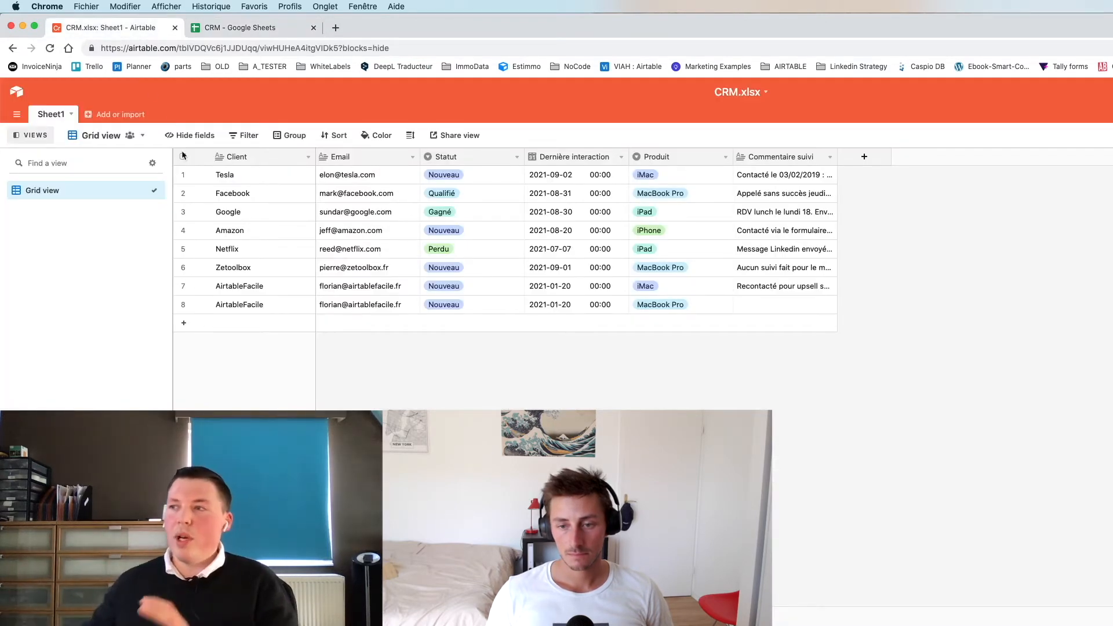
# - Create a new empty table named Interactions
pyautogui.click(116, 114)
pyautogui.click(125, 138)
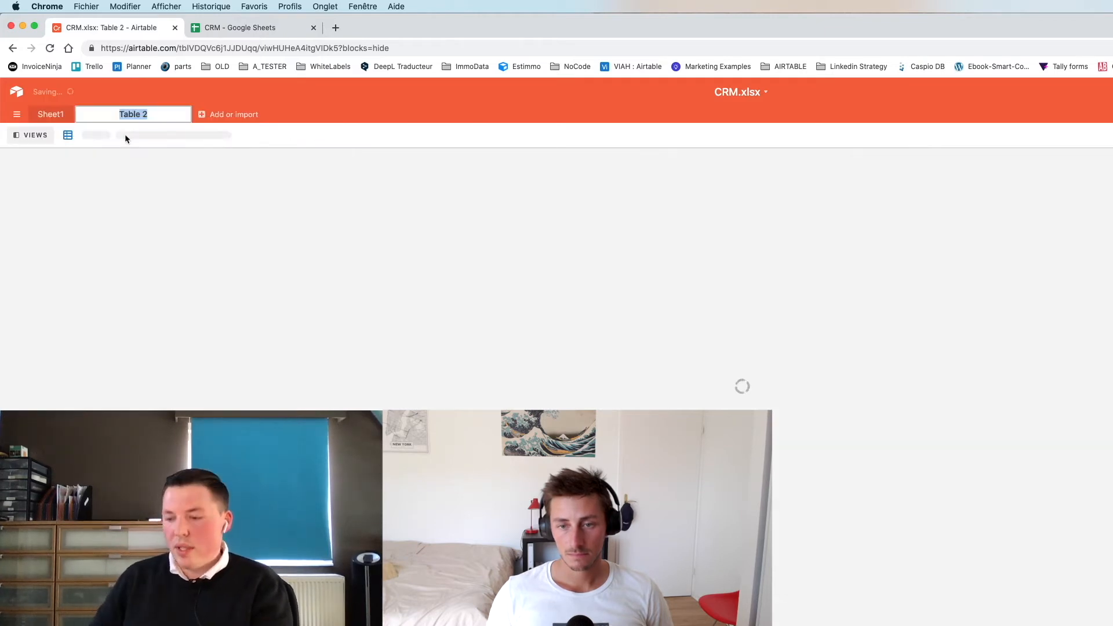
pyautogui.write('Interac')
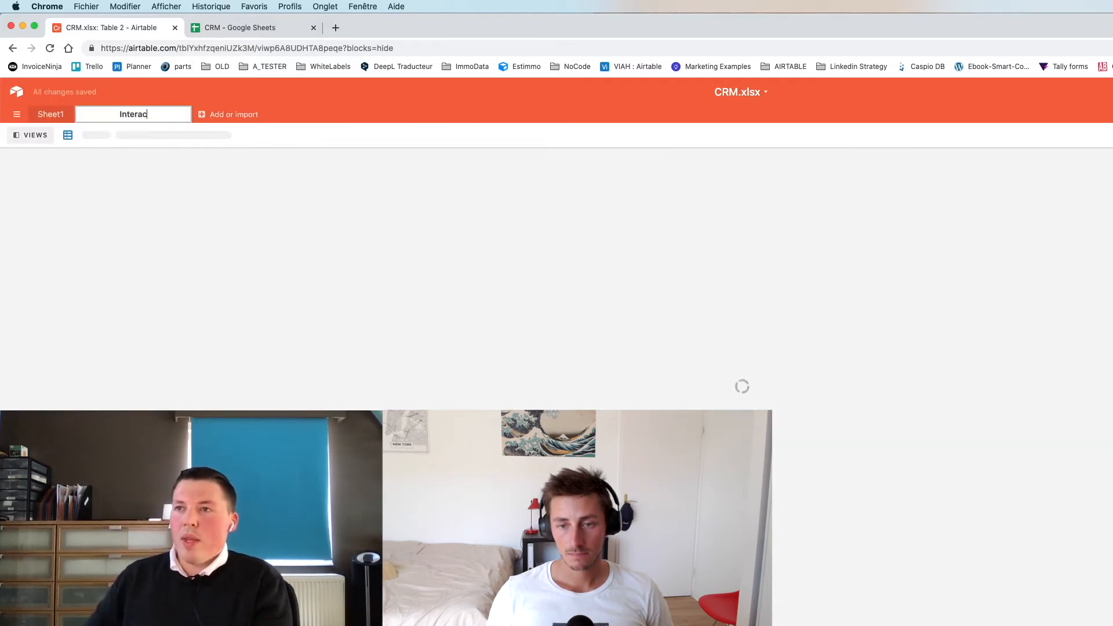
pyautogui.write('tions')
pyautogui.press('Return')
# - Rename the Sheet1 table to Opportunités
pyautogui.doubleClick(54, 117)
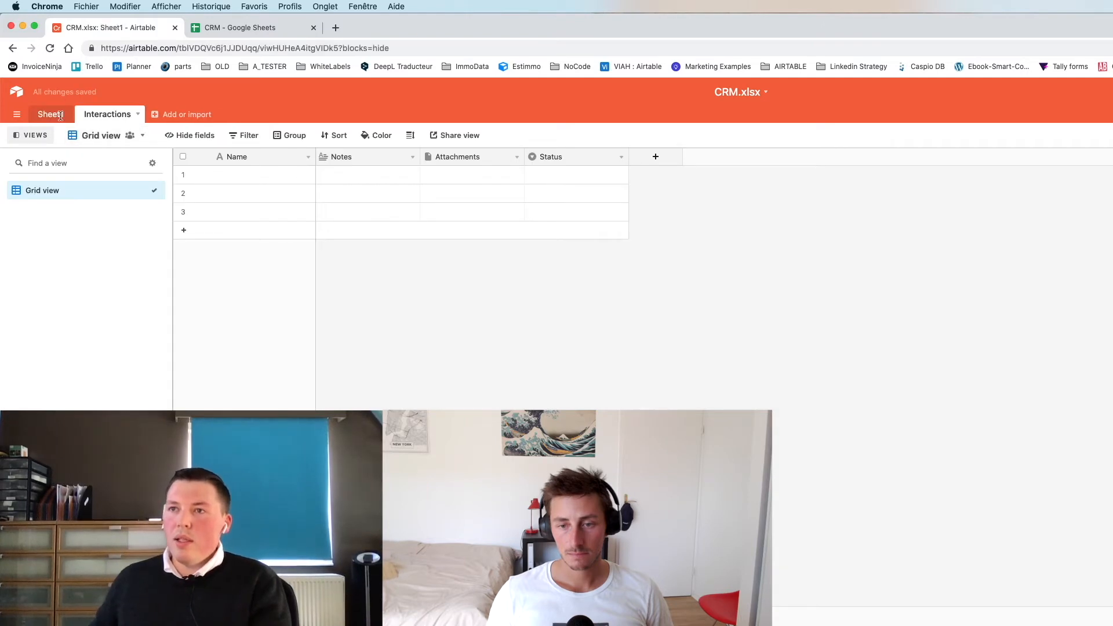
pyautogui.write('Opportunités')
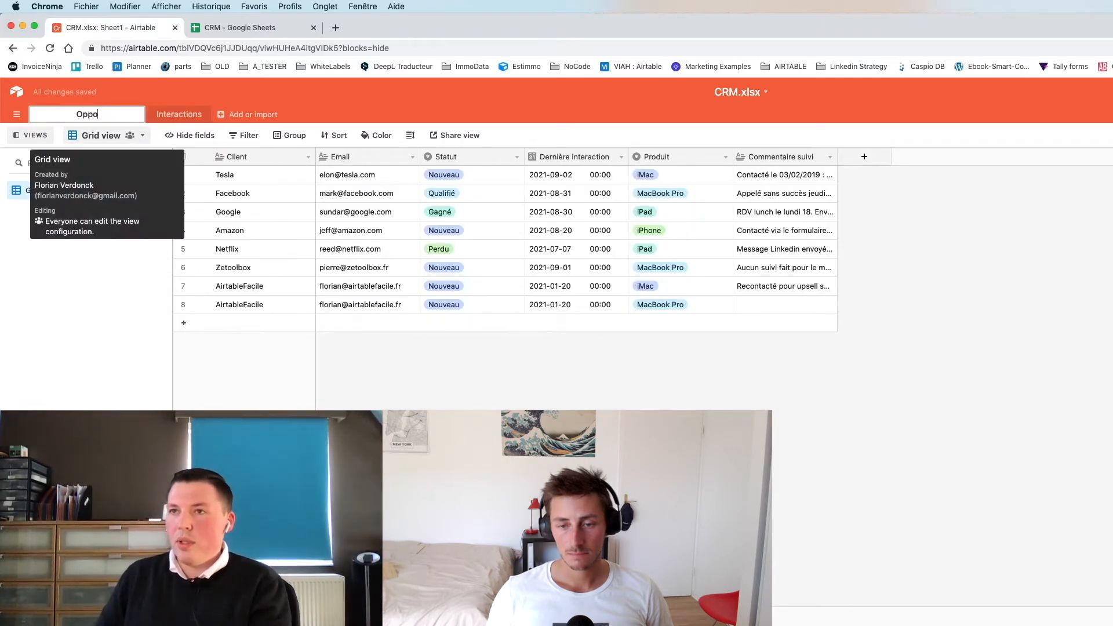
pyautogui.press('Return')
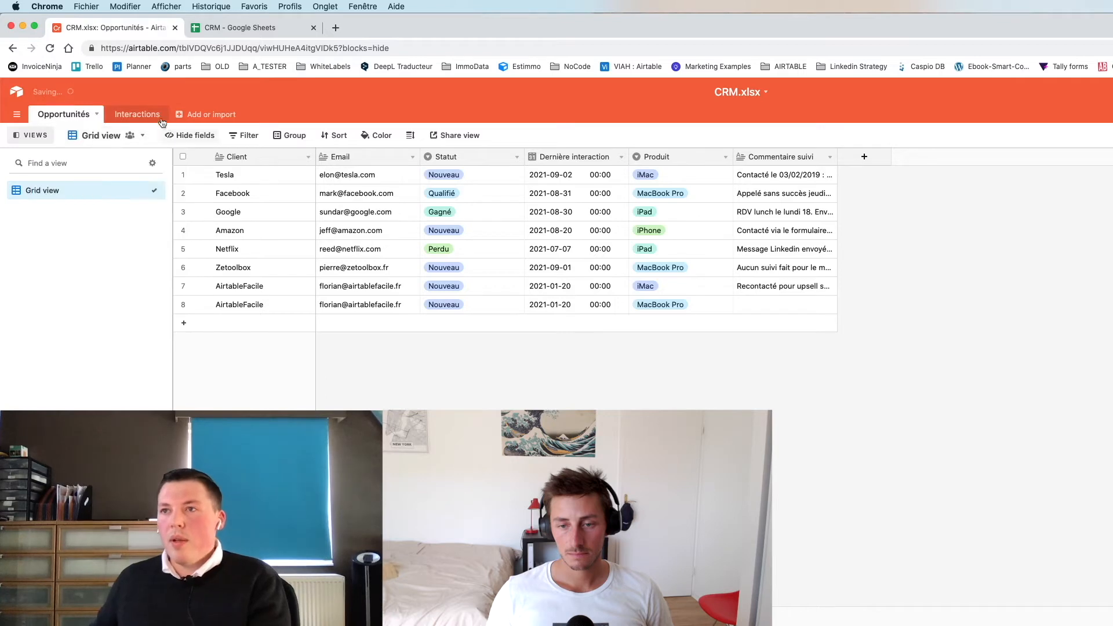
pyautogui.click(137, 114)
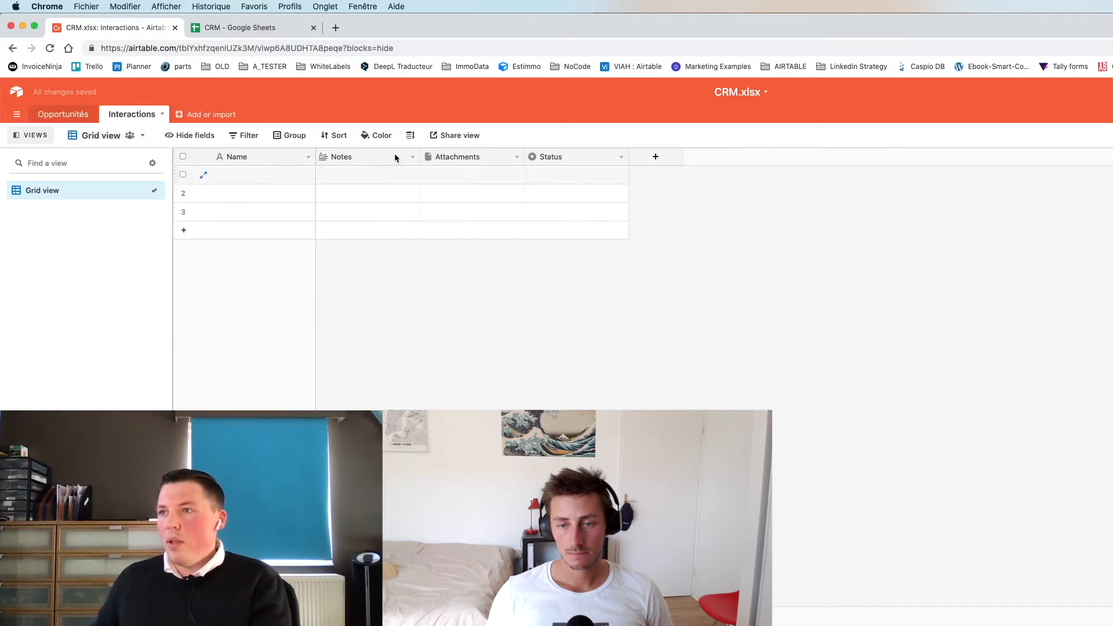
# - Insert an Opportunité field left of Notes that links to records in the Opportunités table
pyautogui.rightClick(394, 154)
pyautogui.click(366, 272)
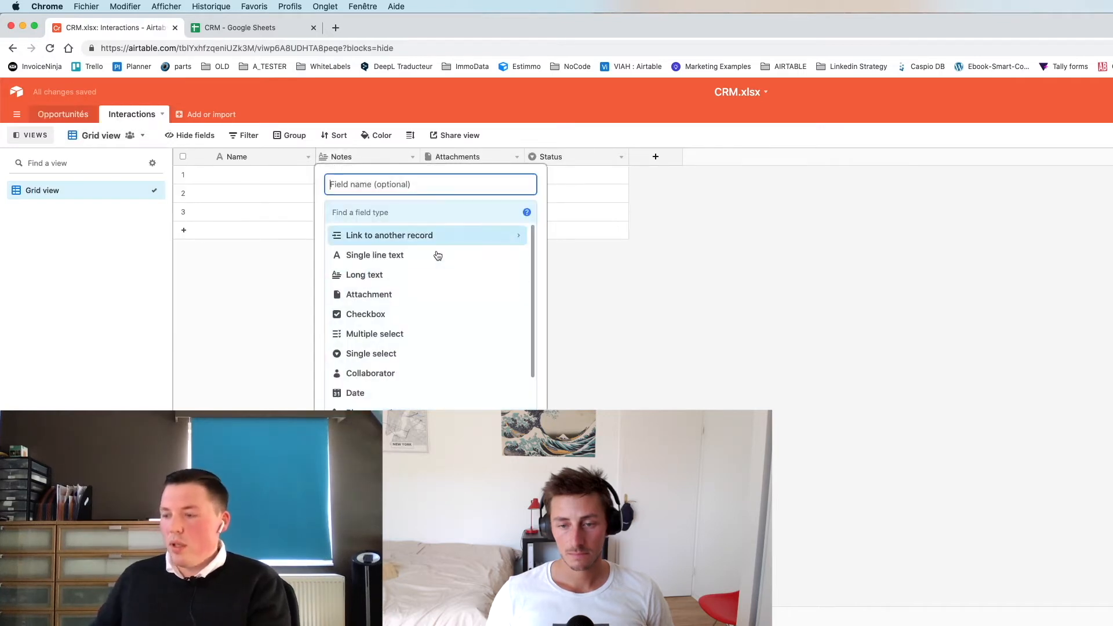
pyautogui.write('Opportunité')
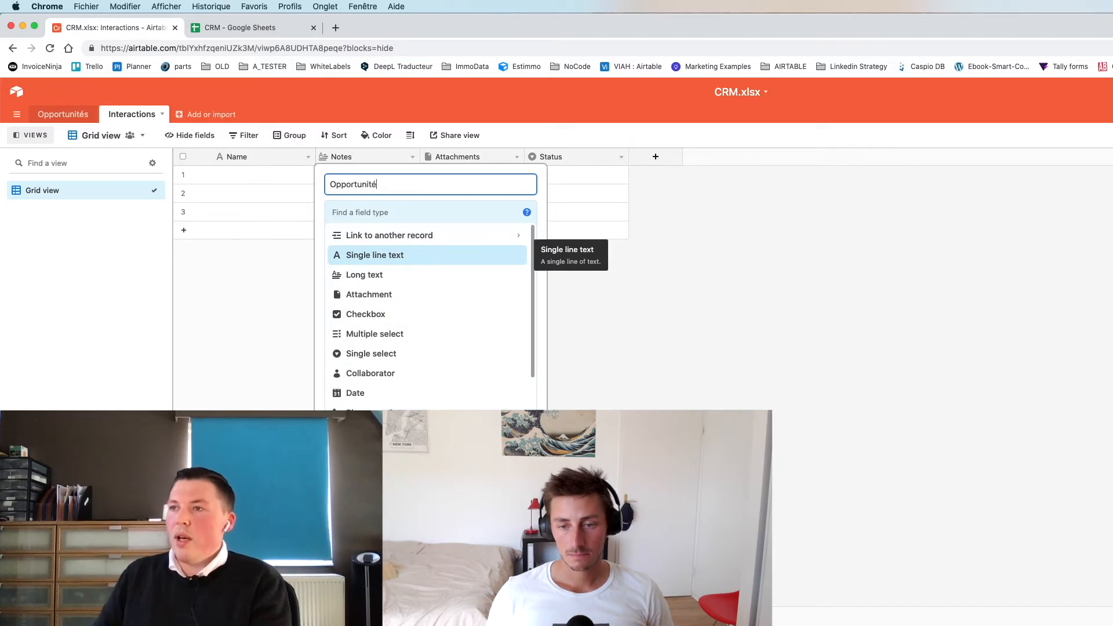
pyautogui.click(398, 236)
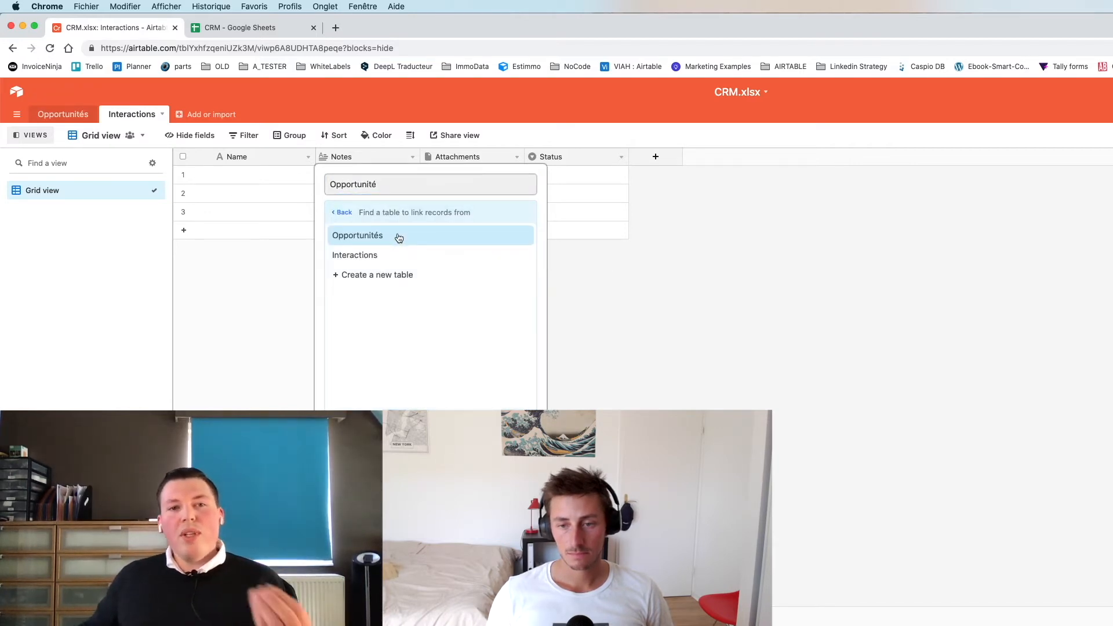
pyautogui.click(412, 240)
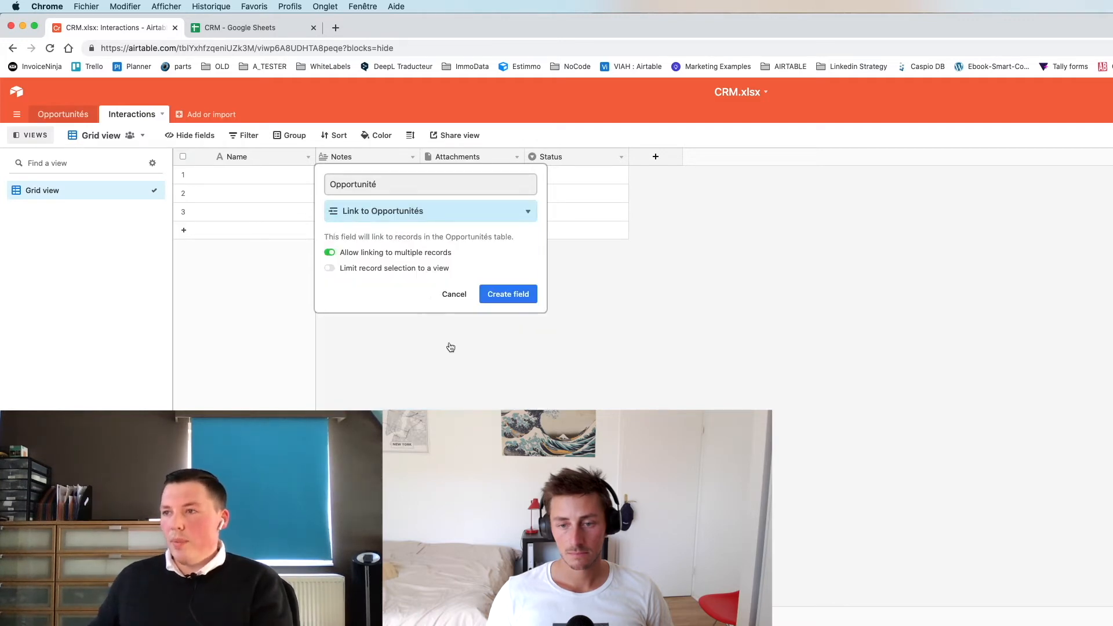
pyautogui.click(506, 293)
pyautogui.hotkey('shift', 'Down')
pyautogui.hotkey('shift', 'Down')
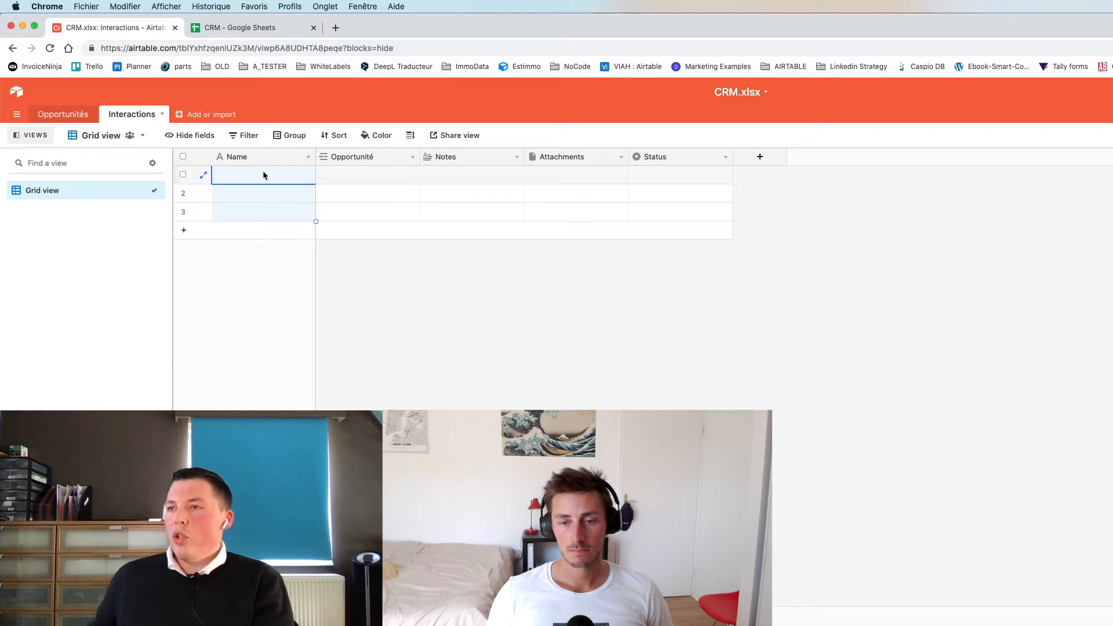
# - Enter 'Téléphone le 03/02' as row 1's Name and 'Email le 12/03' as row 2's Name
pyautogui.press('Down')
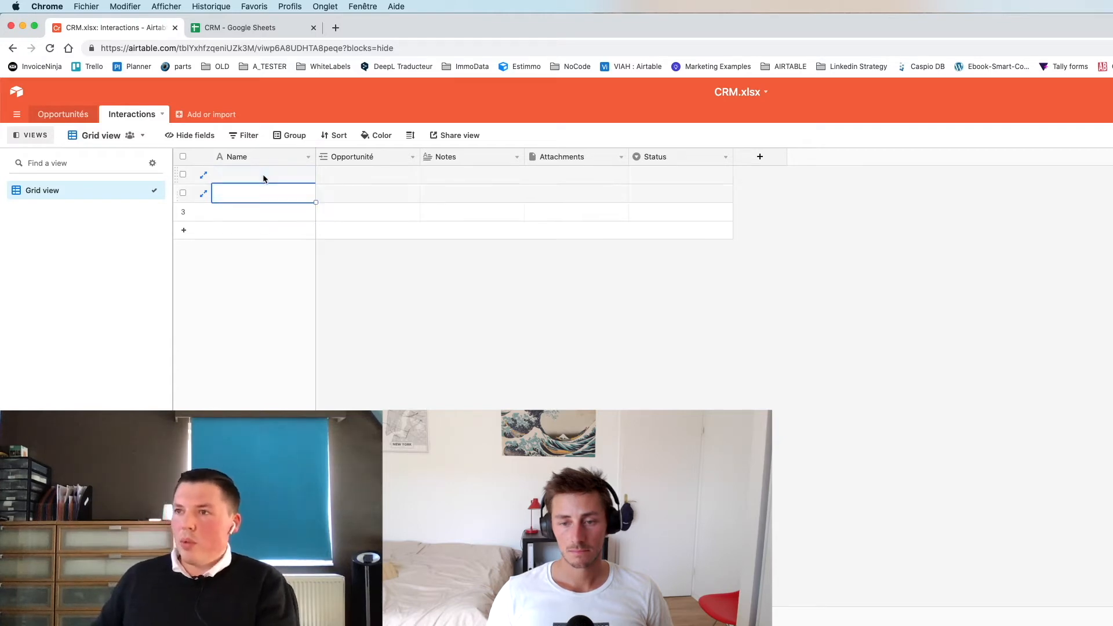
pyautogui.press('Up')
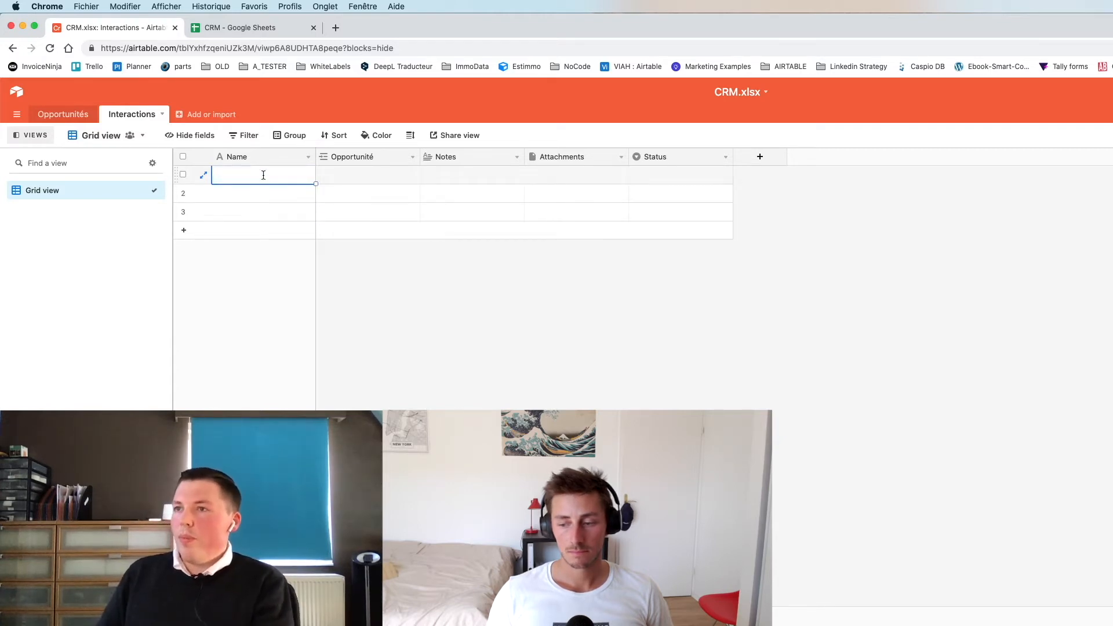
pyautogui.write('Téléphone')
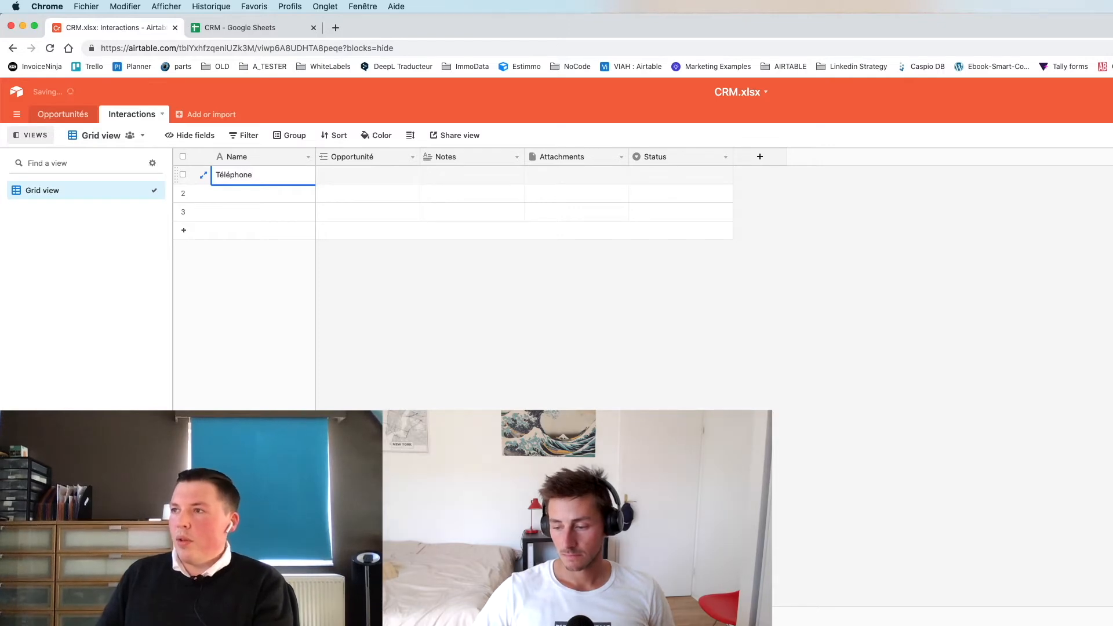
pyautogui.write(' le 0')
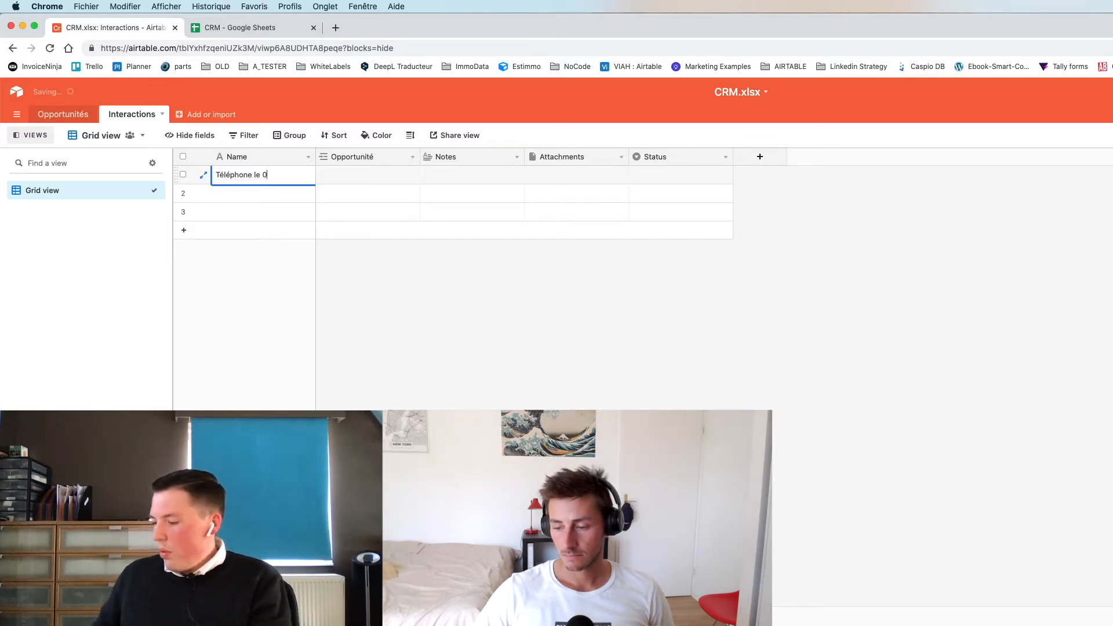
pyautogui.write('3/02')
pyautogui.press('Return')
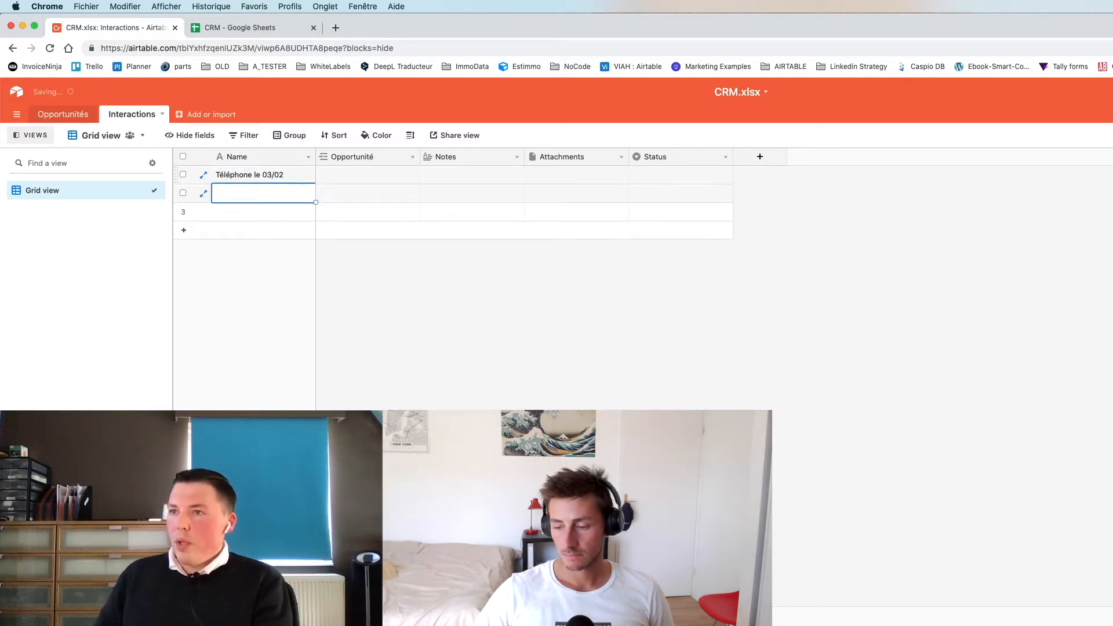
pyautogui.write('Emazil')
pyautogui.press('BackSpace')
pyautogui.press('BackSpace')
pyautogui.write('il le 12/03')
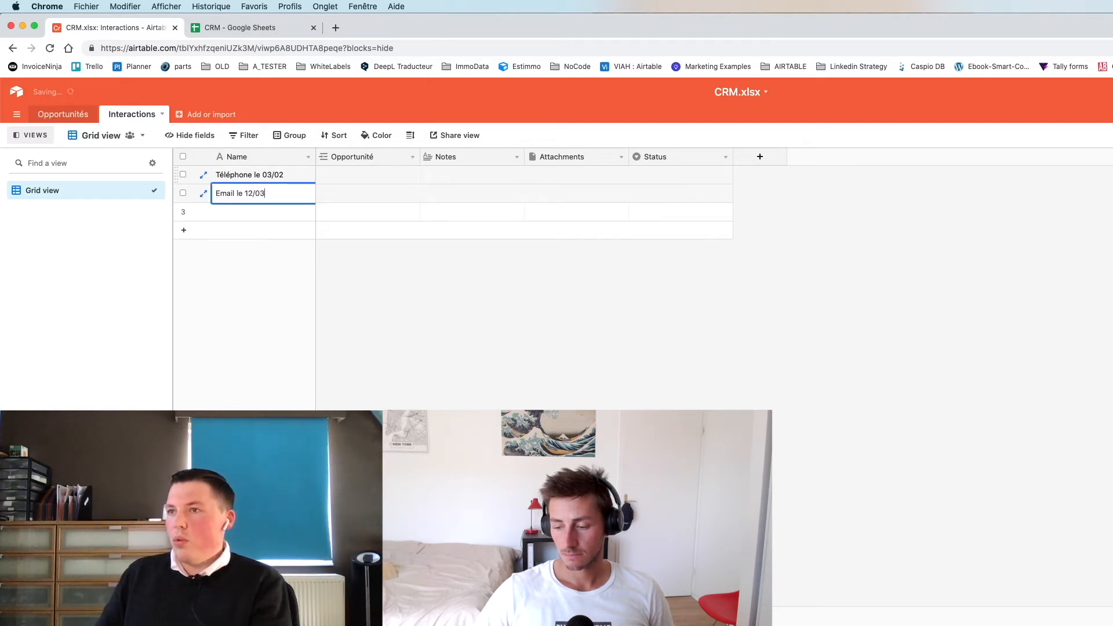
pyautogui.press('Return')
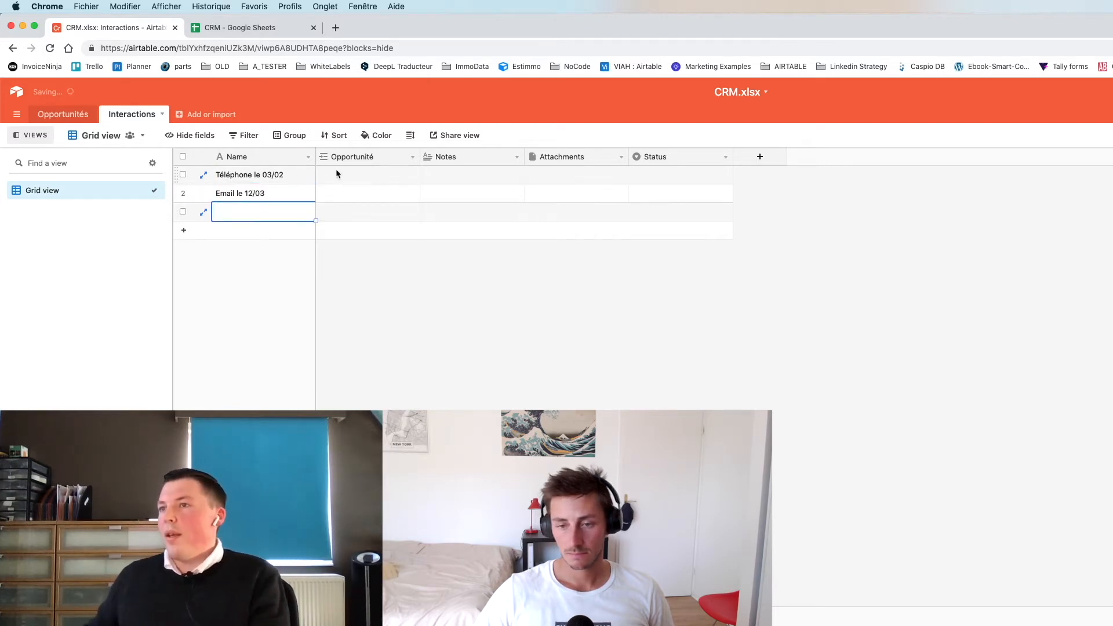
# - Link both interactions, rows 1 and 2, to the AirtableFacile opportunity
pyautogui.click(367, 173)
pyautogui.write('Ai')
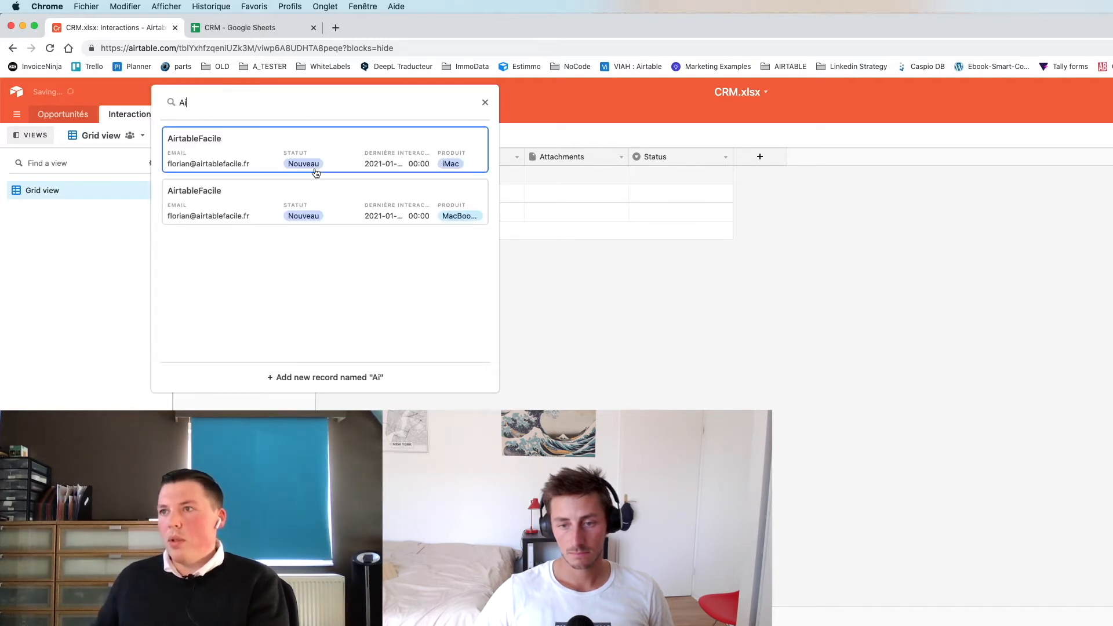
pyautogui.click(239, 144)
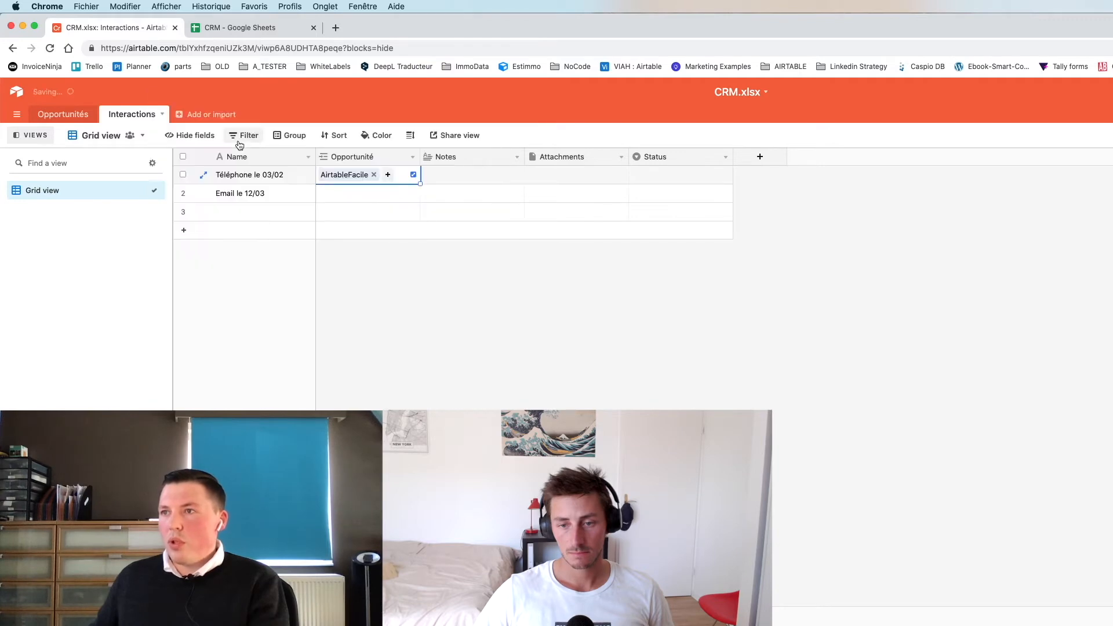
pyautogui.click(352, 193)
pyautogui.write('Airt')
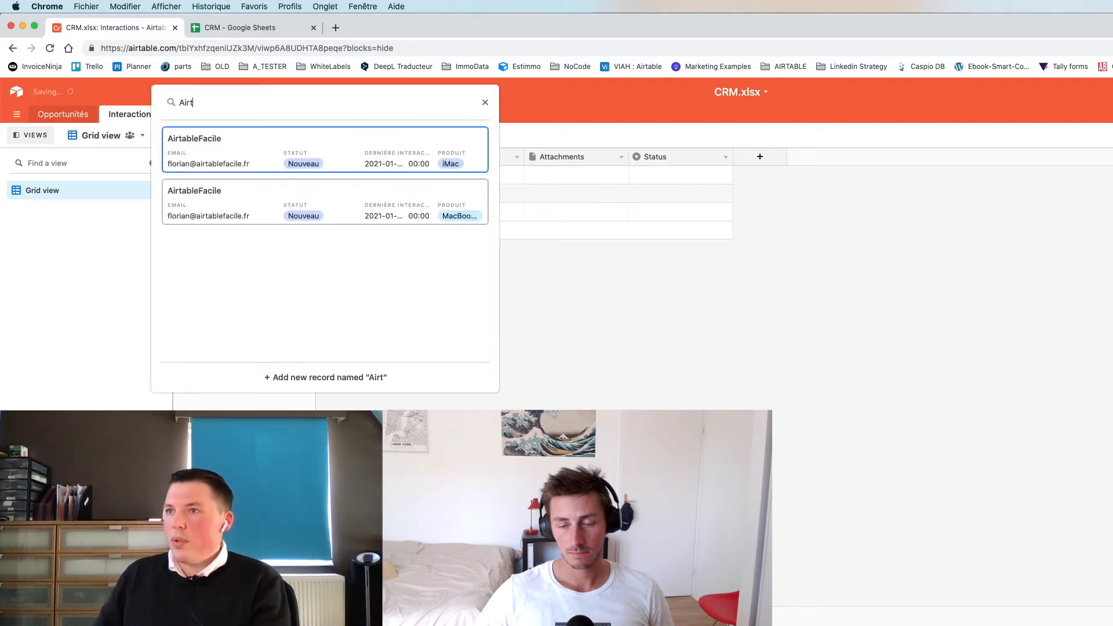
pyautogui.press('Return')
pyautogui.click(63, 114)
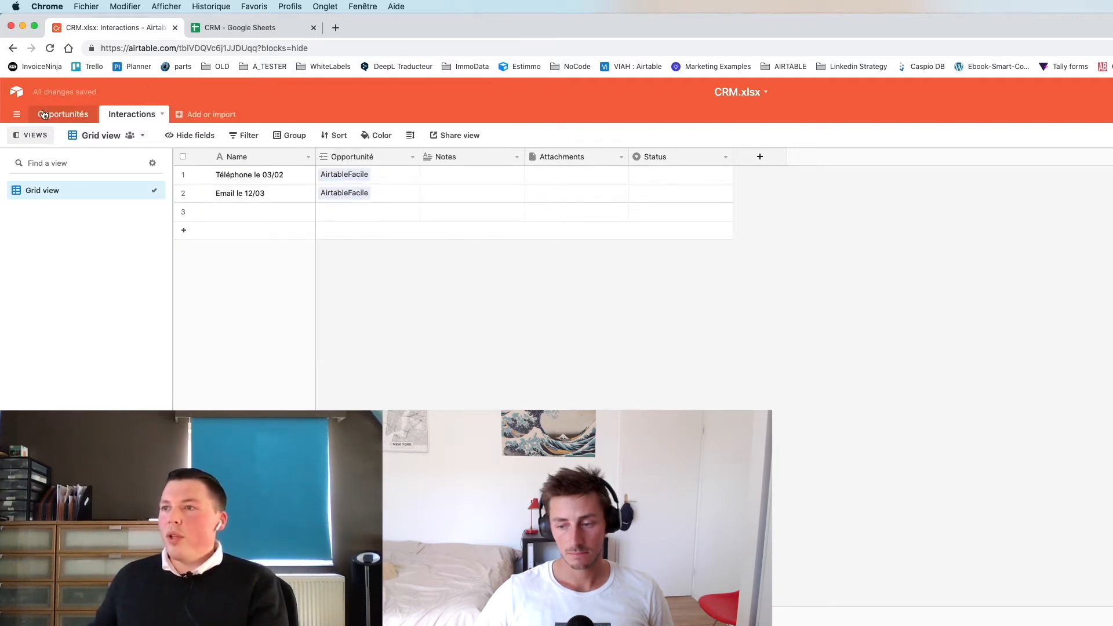
# - Expand AirtableFacile's follow-up comment in row 7 to see its linked interactions
pyautogui.click(794, 286)
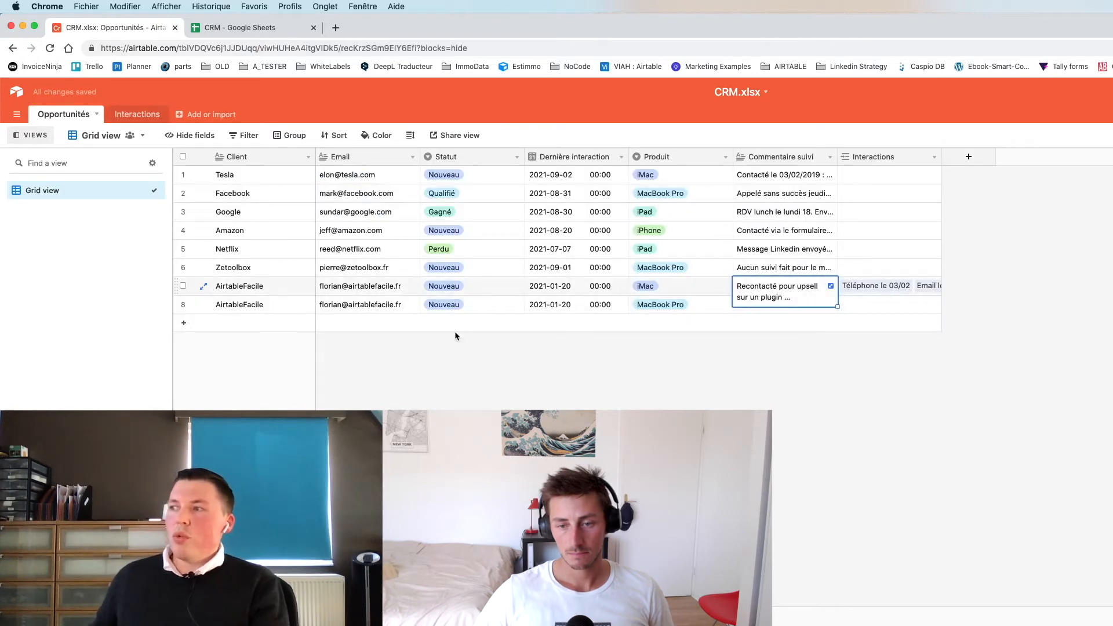
pyautogui.scroll(-4, 581, 401)
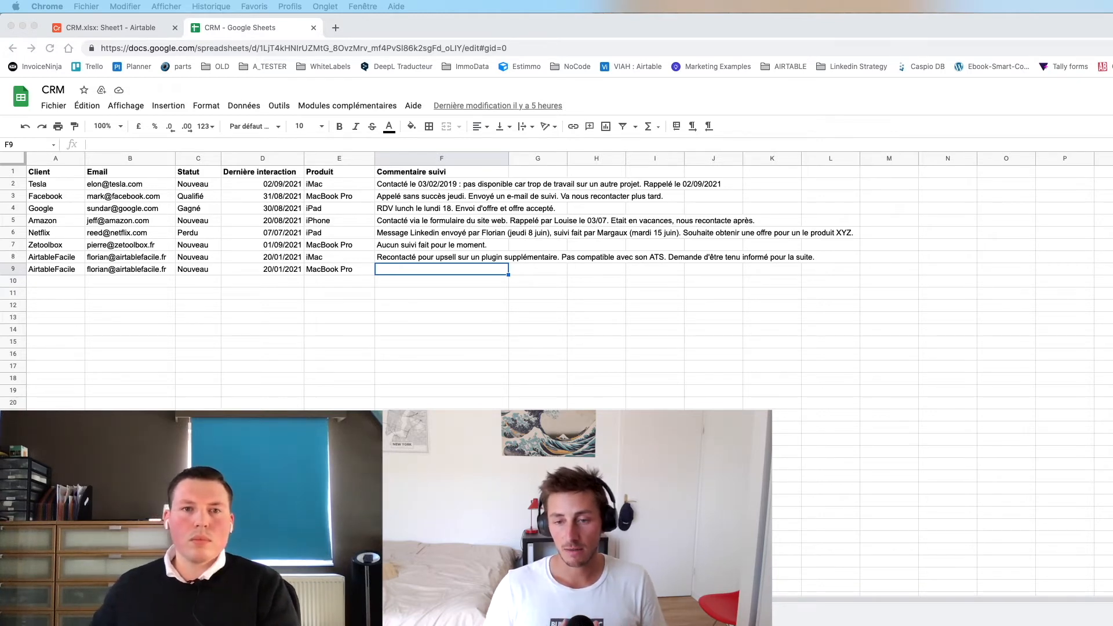
pyautogui.press('super+Tab')
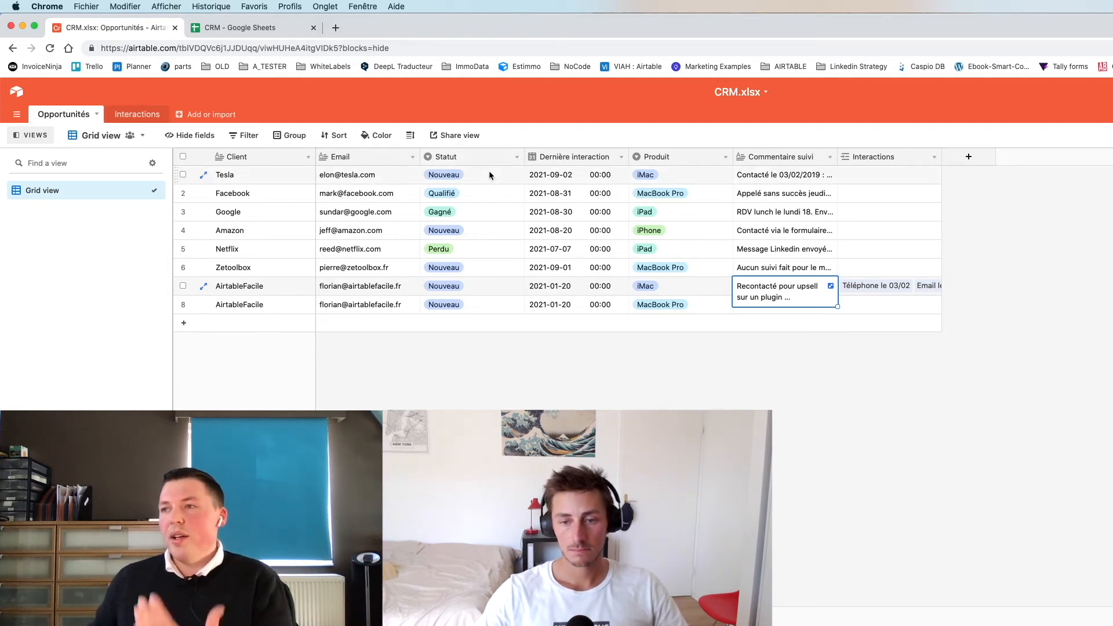
# - Look over the Statut column's values, then start a new Kanban view of the opportunities
pyautogui.moveTo(488, 173); pyautogui.dragTo(487, 303)
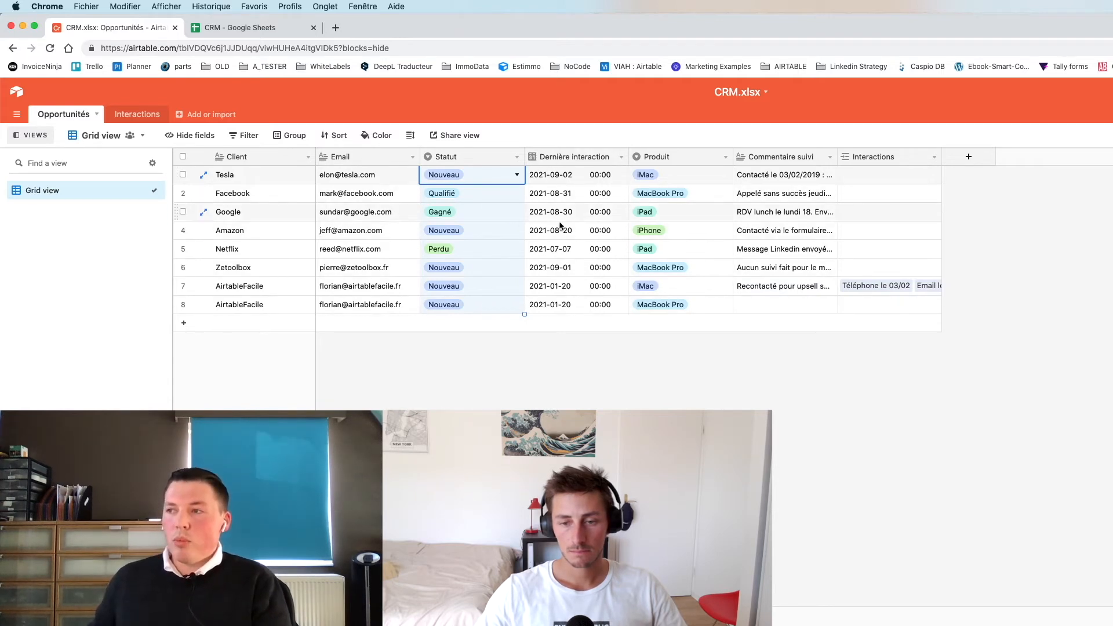
pyautogui.click(530, 230)
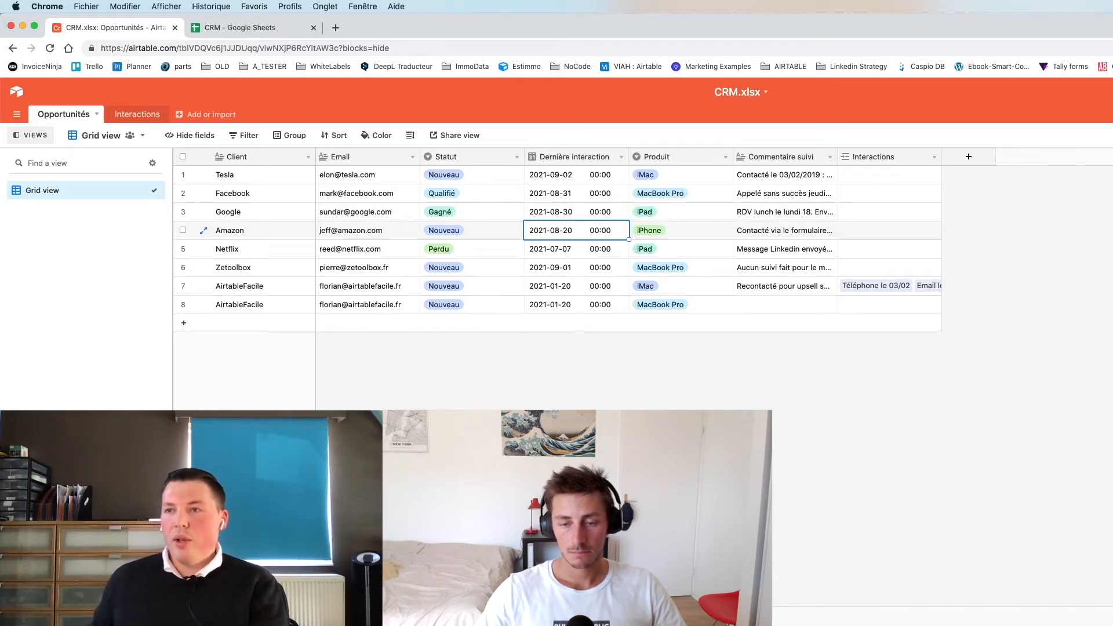
pyautogui.click(85, 543)
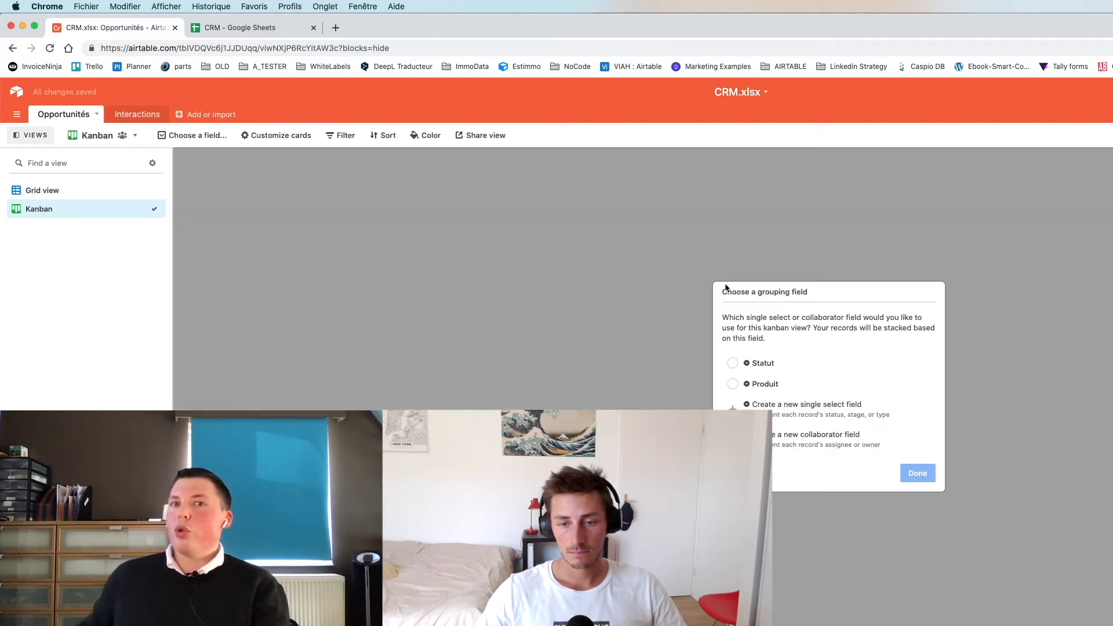
# - Group the Kanban cards by Statut and drag the Tesla card into the Gagné column
pyautogui.click(777, 365)
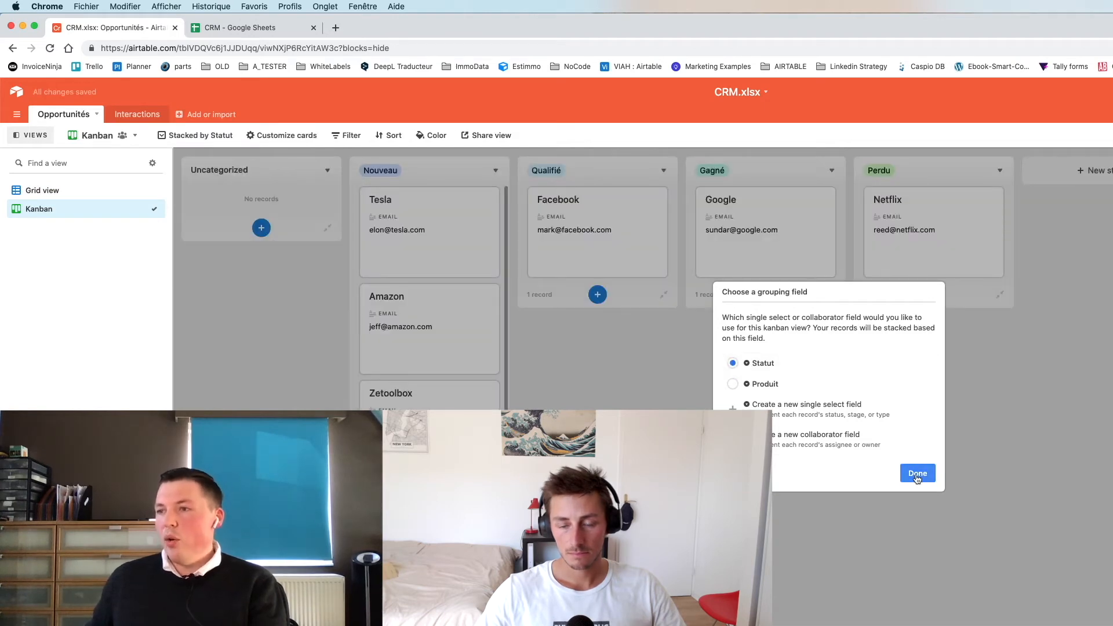
pyautogui.click(917, 473)
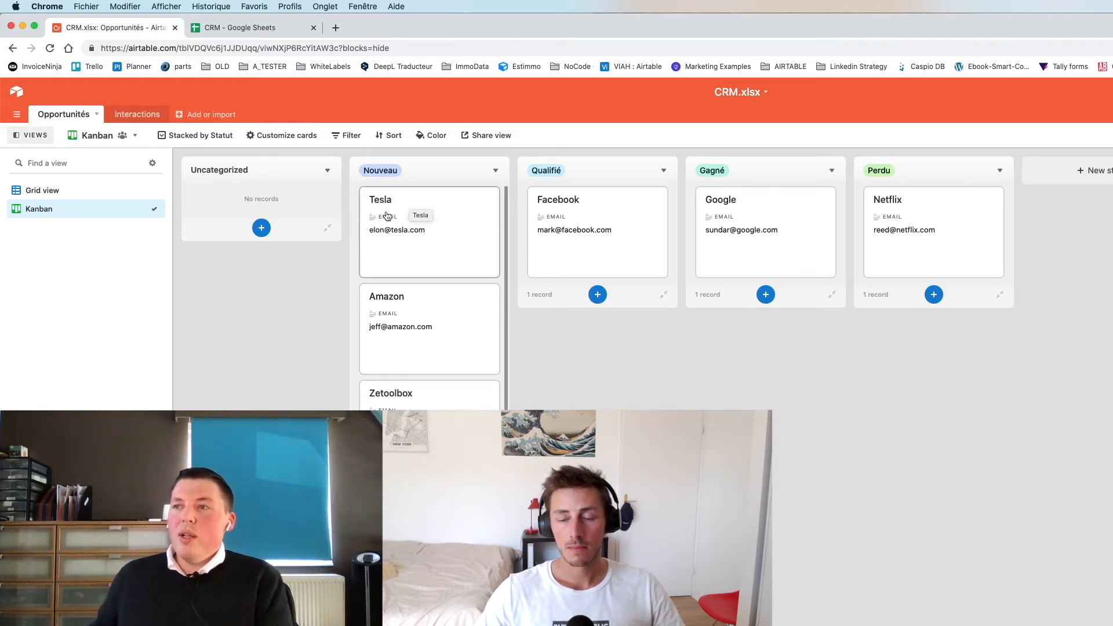
pyautogui.moveTo(381, 201); pyautogui.dragTo(722, 211)
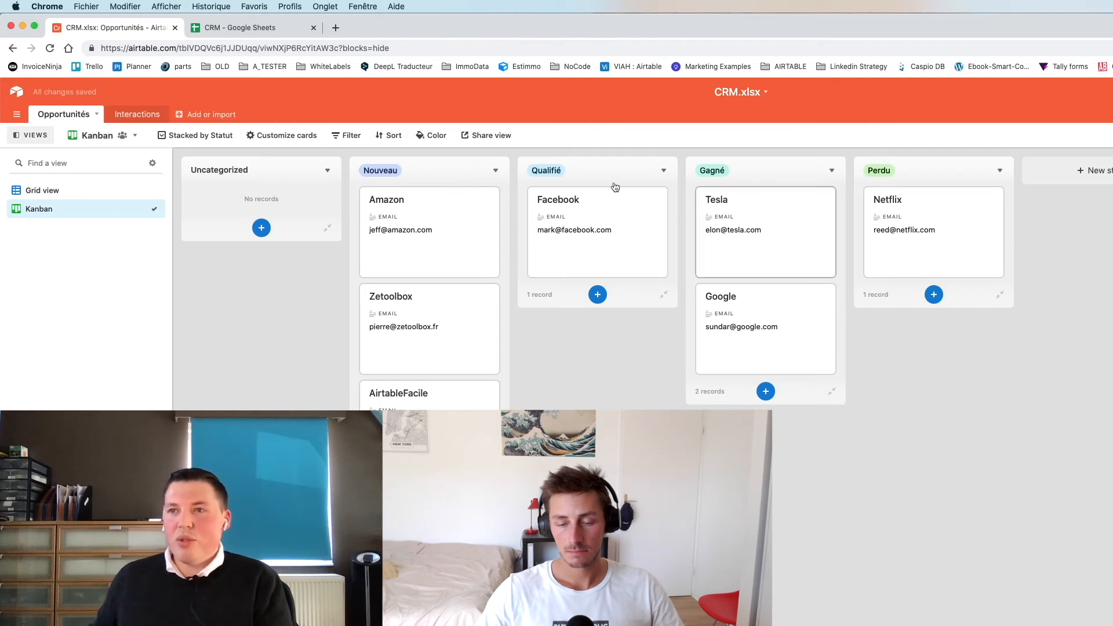
pyautogui.click(34, 192)
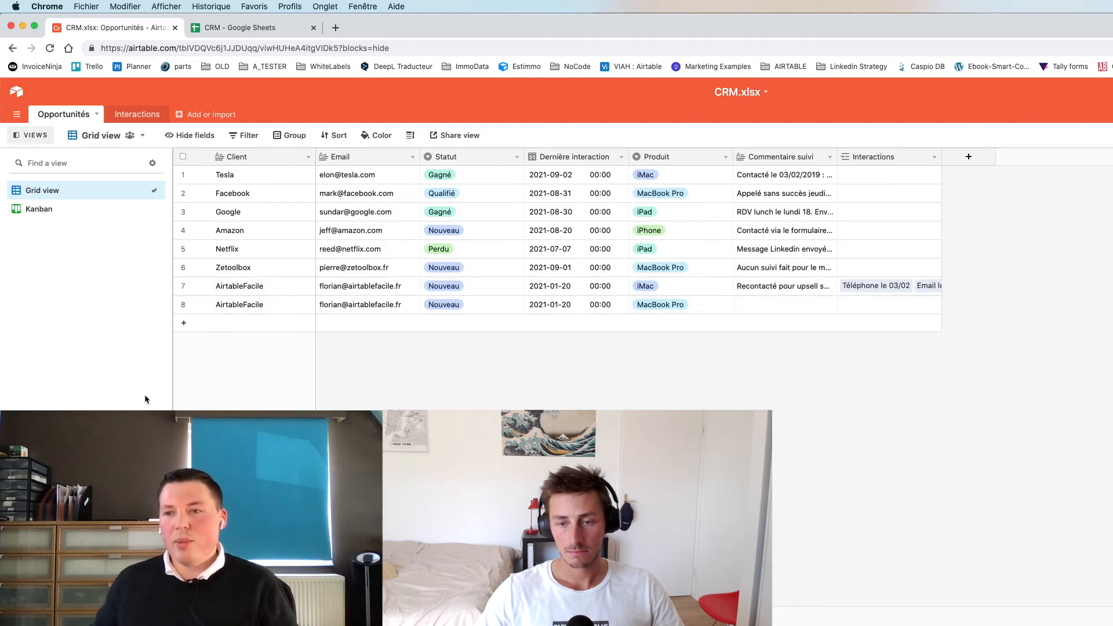
# - Create a Calendar view on Dernière interaction and move the Google opportunity to September 1
pyautogui.click(44, 510)
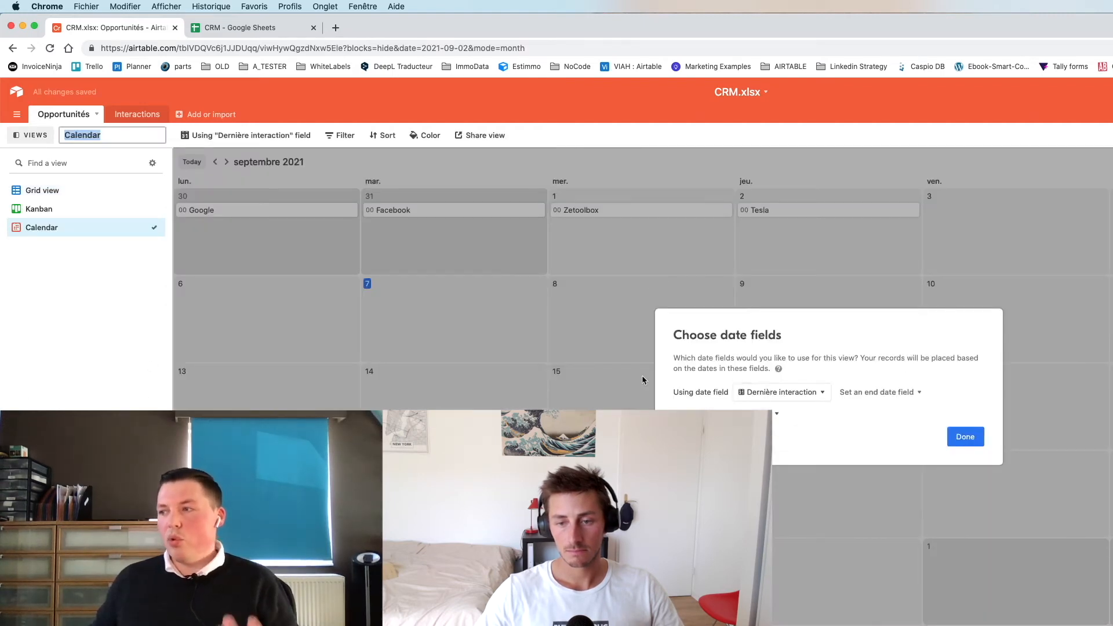
pyautogui.click(966, 438)
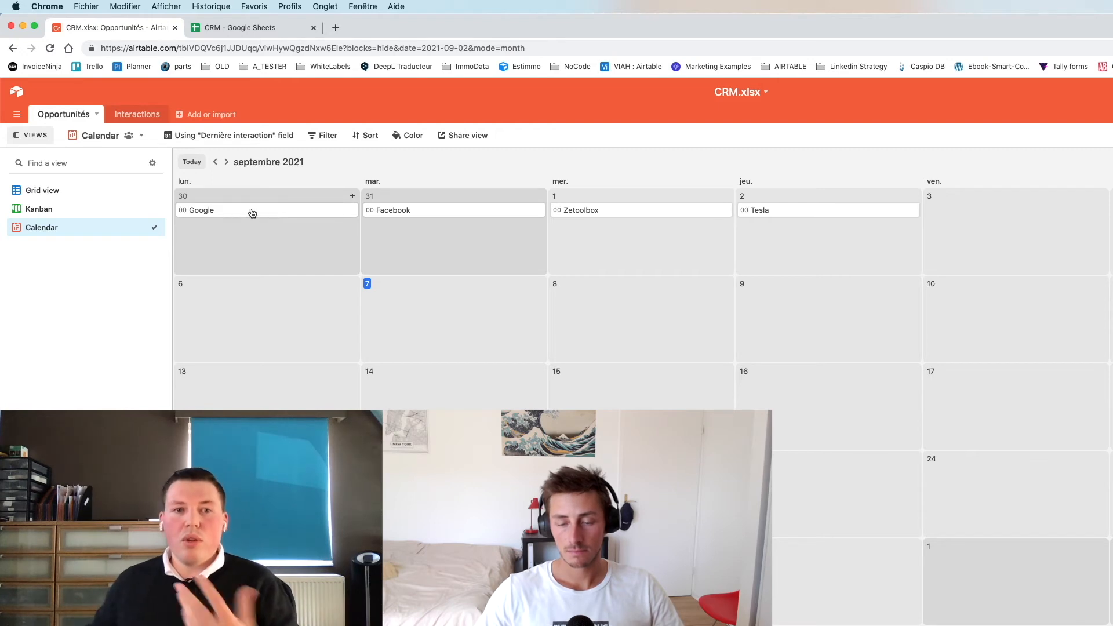
pyautogui.moveTo(236, 213); pyautogui.dragTo(595, 222)
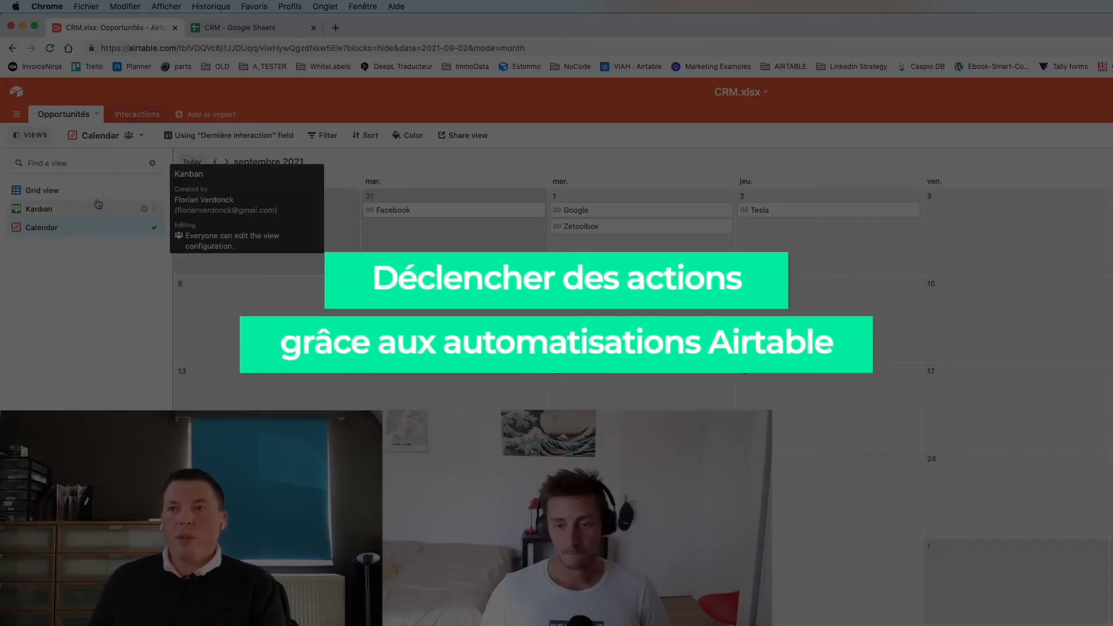
# - Switch from the Kanban board back to the Opportunités grid and open the Automations panel
pyautogui.click(69, 209)
pyautogui.click(80, 193)
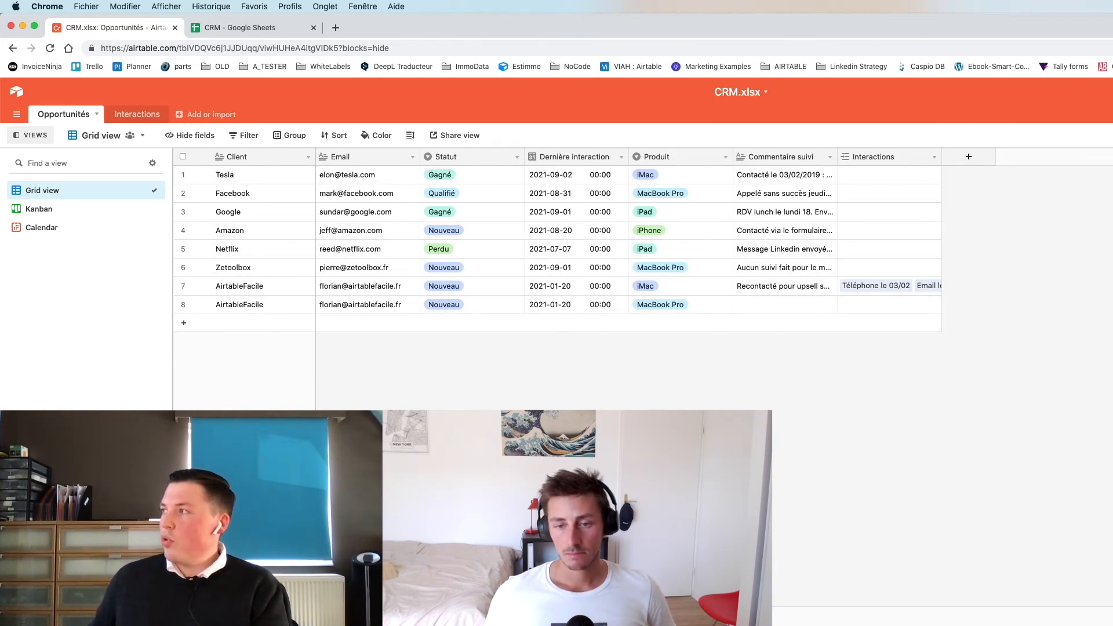
pyautogui.click(1023, 116)
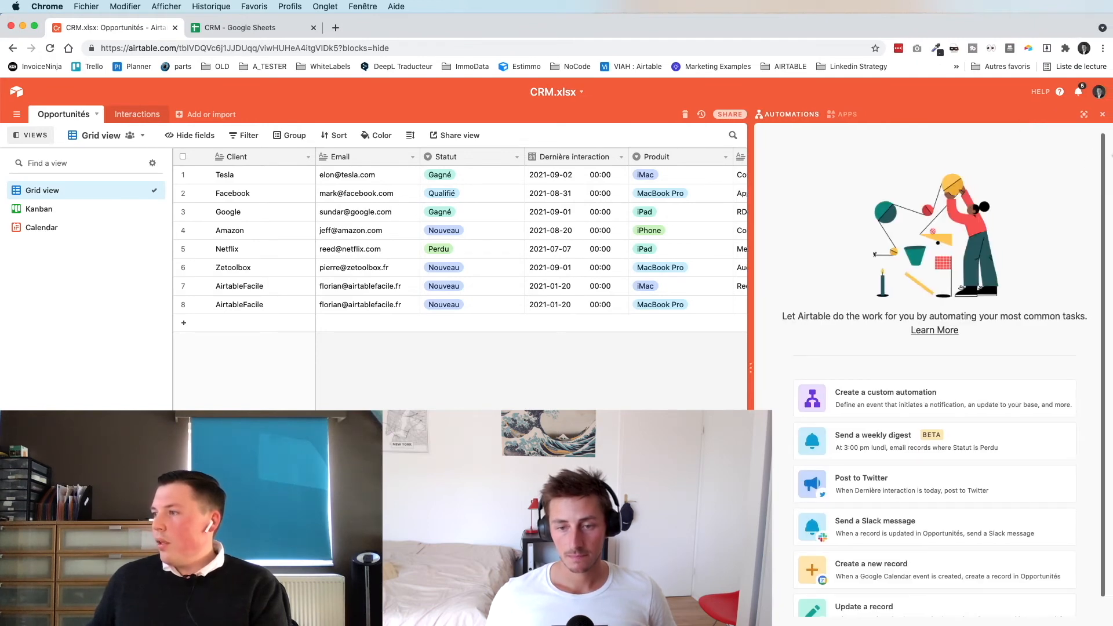
# - Create a custom automation named 'Envoyer notif Pierre' and list its available trigger types
pyautogui.click(874, 396)
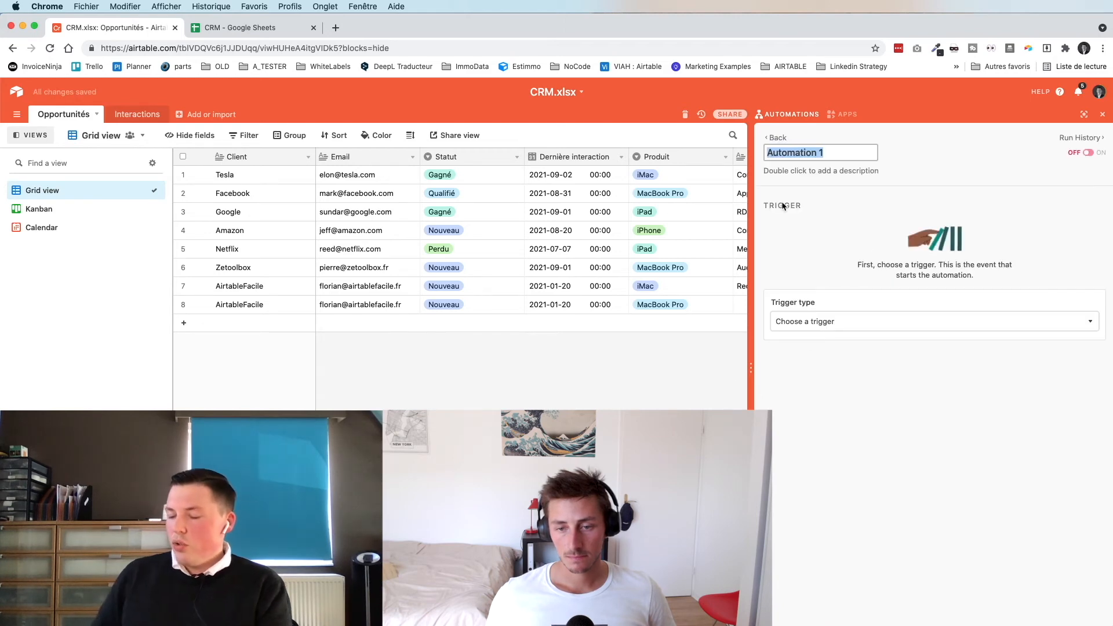
pyautogui.write('Envoyer noti')
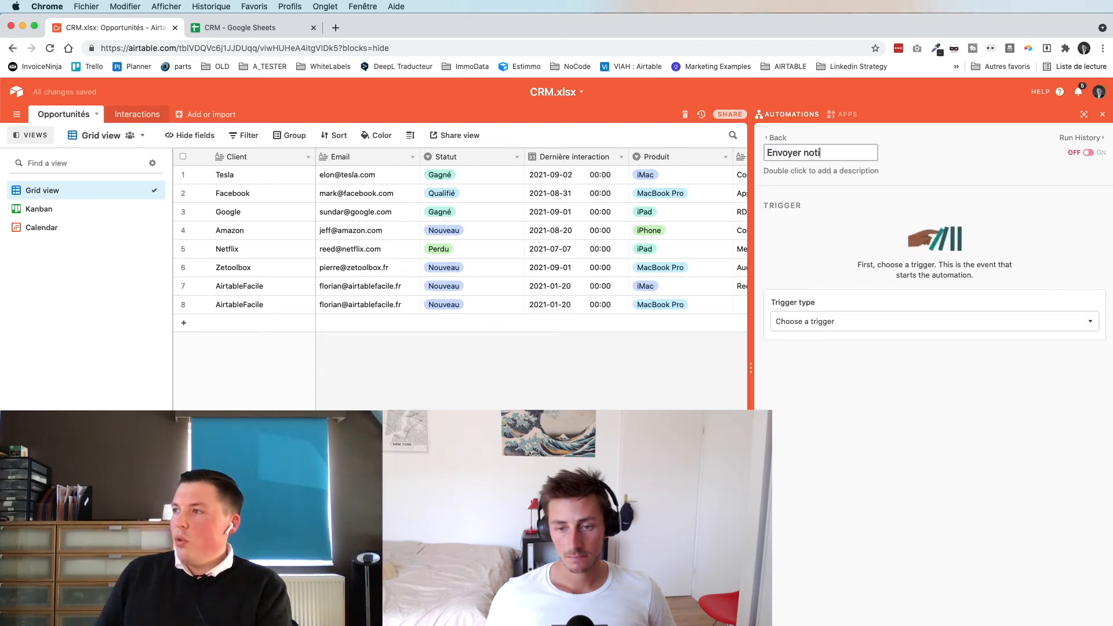
pyautogui.write('f Pierre')
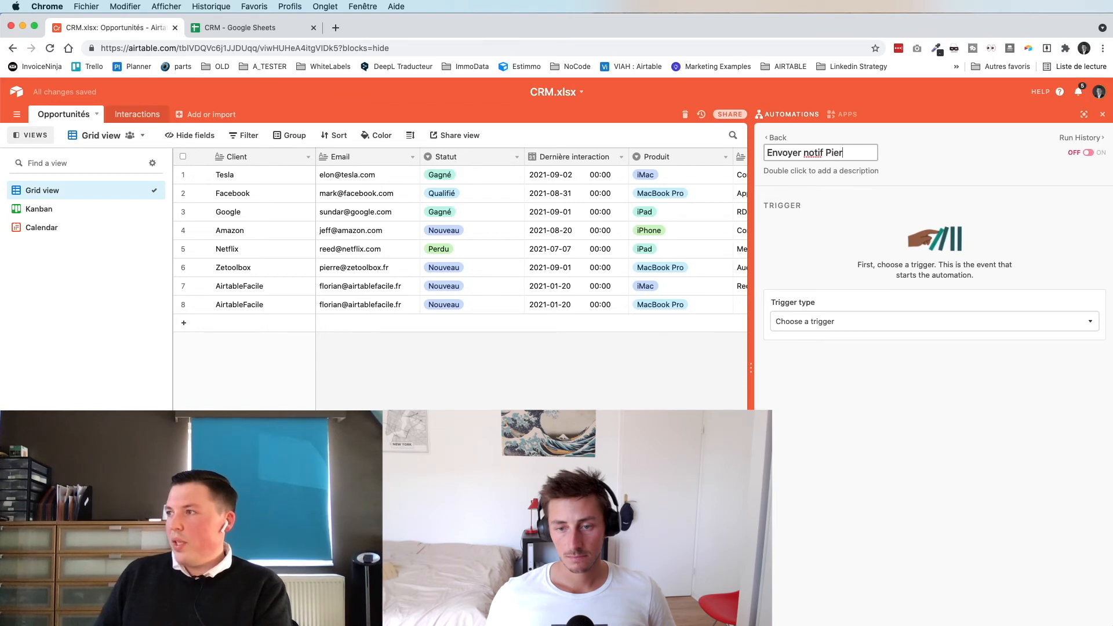
pyautogui.press('Return')
pyautogui.click(906, 218)
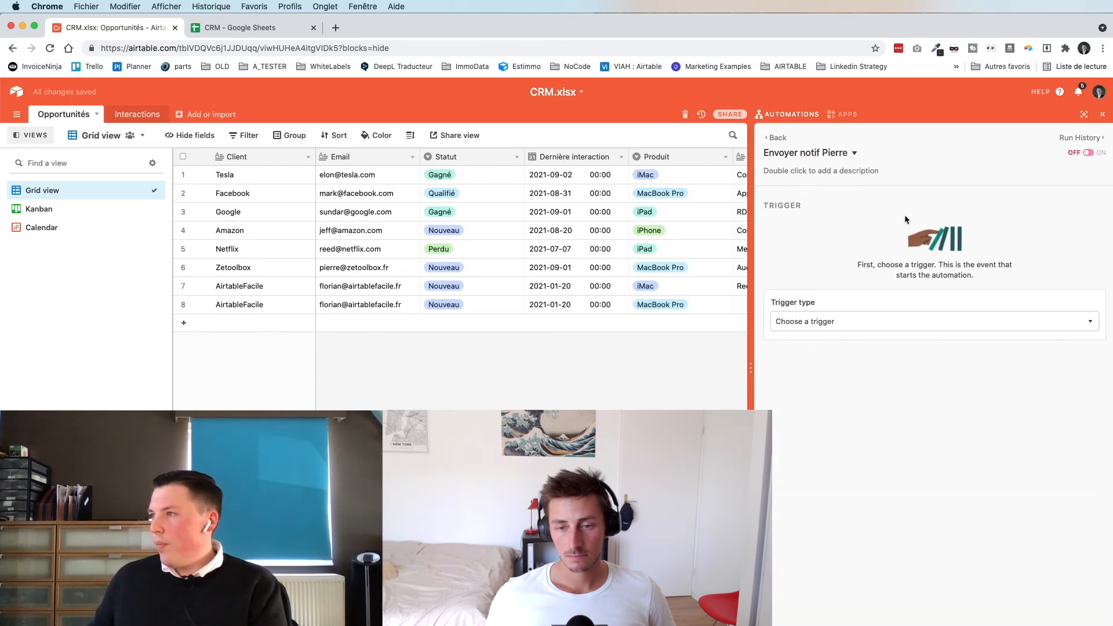
pyautogui.click(822, 321)
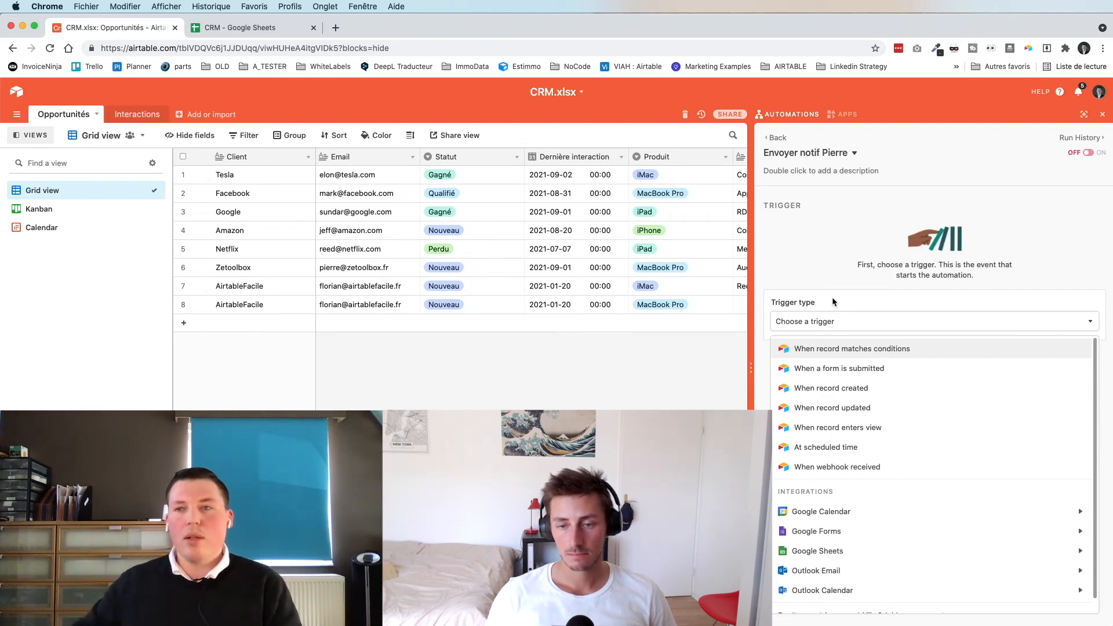
# - Trigger the automation when a record matches conditions in the Opportunités table
pyautogui.click(863, 348)
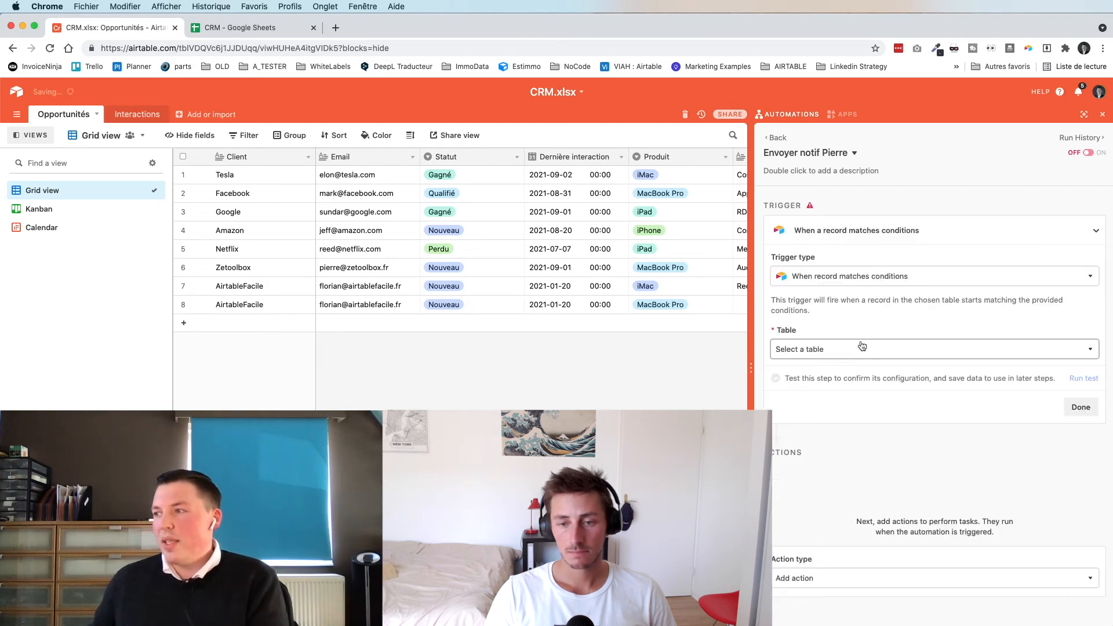
pyautogui.click(816, 350)
pyautogui.click(805, 390)
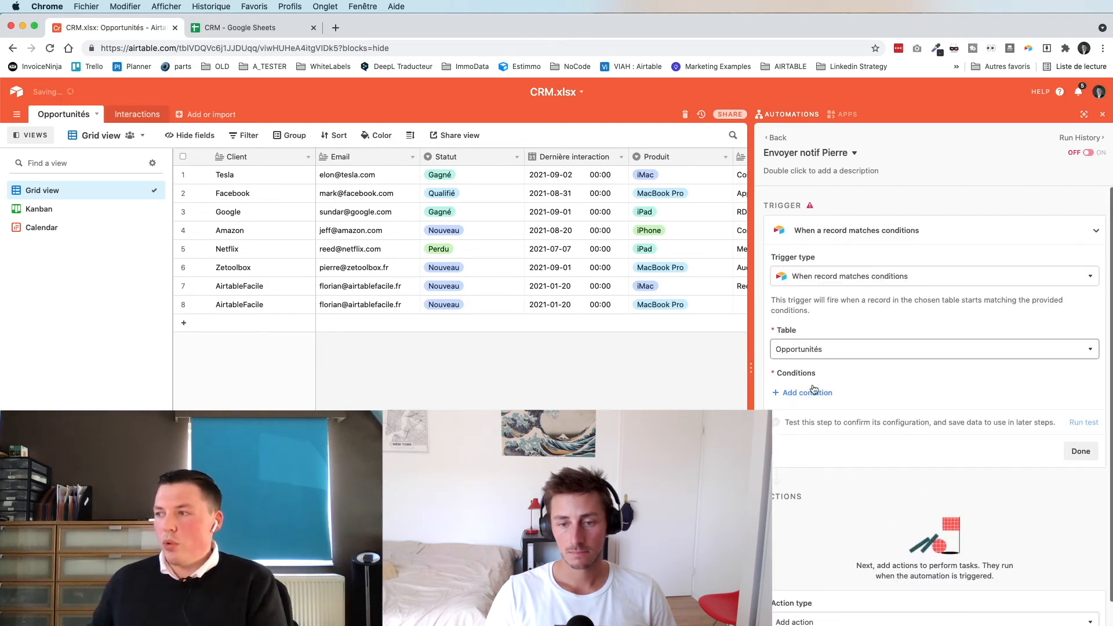
# - Add the trigger condition Statut is Gagné and run the trigger test
pyautogui.click(809, 392)
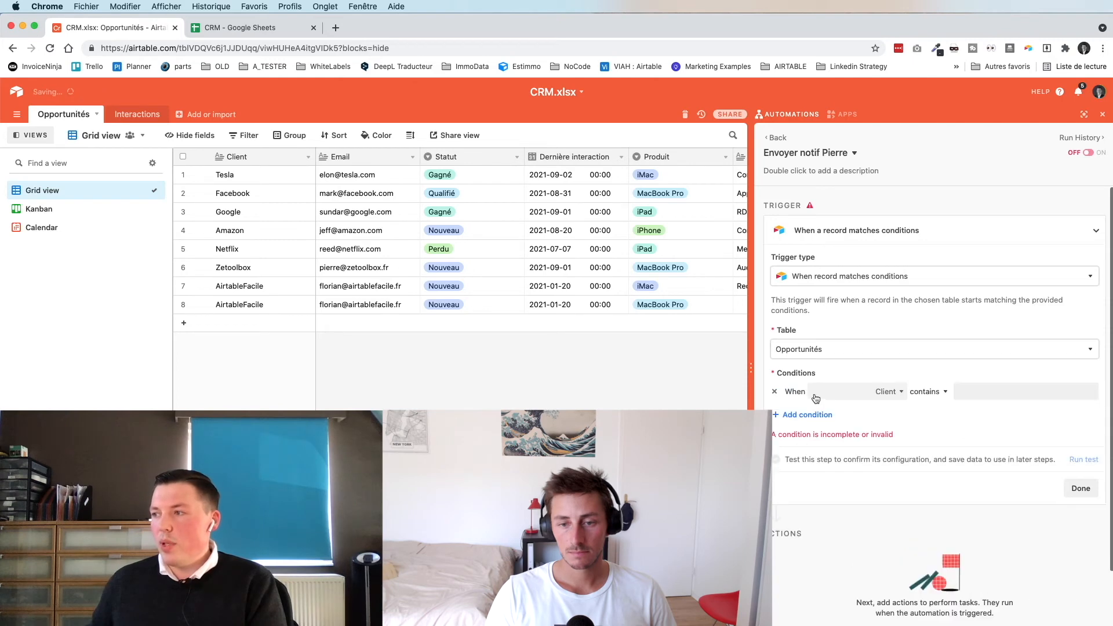
pyautogui.click(870, 392)
pyautogui.click(886, 394)
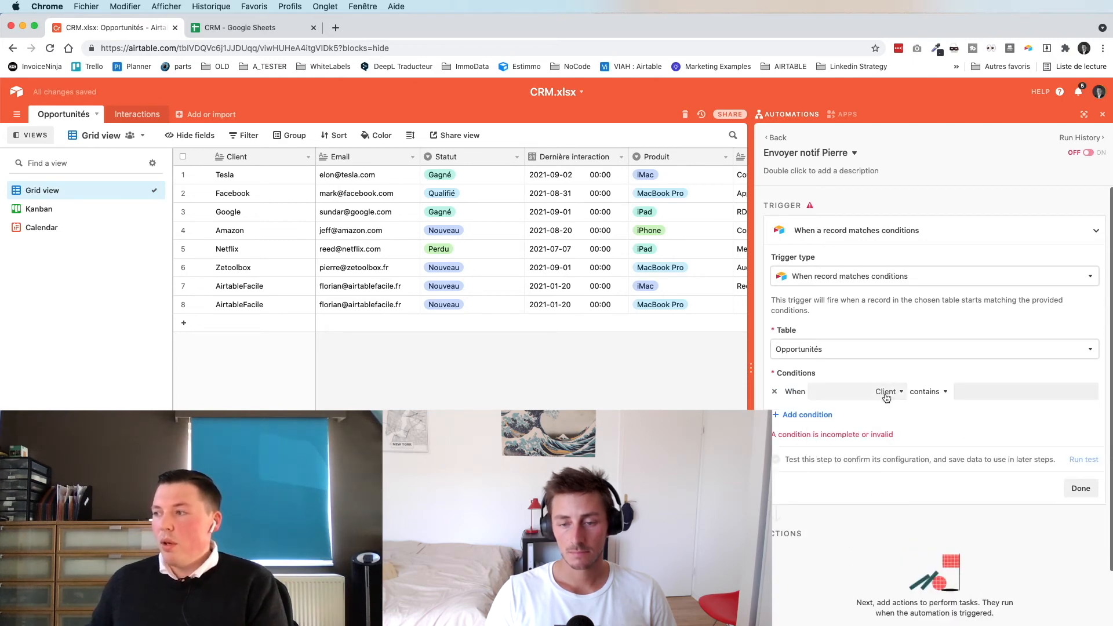
pyautogui.click(886, 394)
pyautogui.click(835, 465)
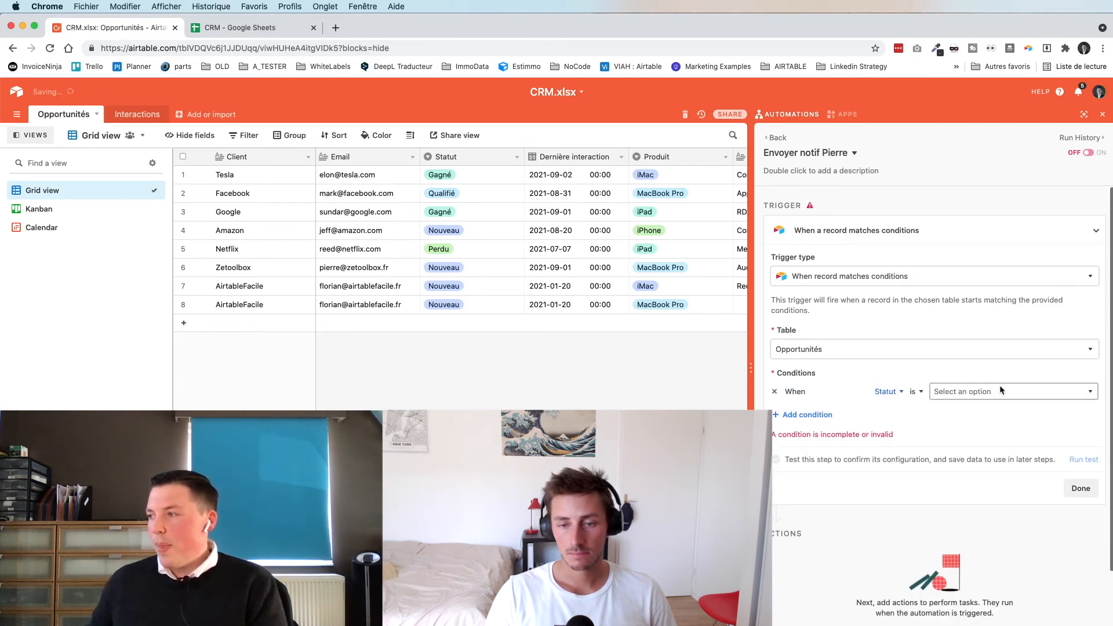
pyautogui.click(999, 388)
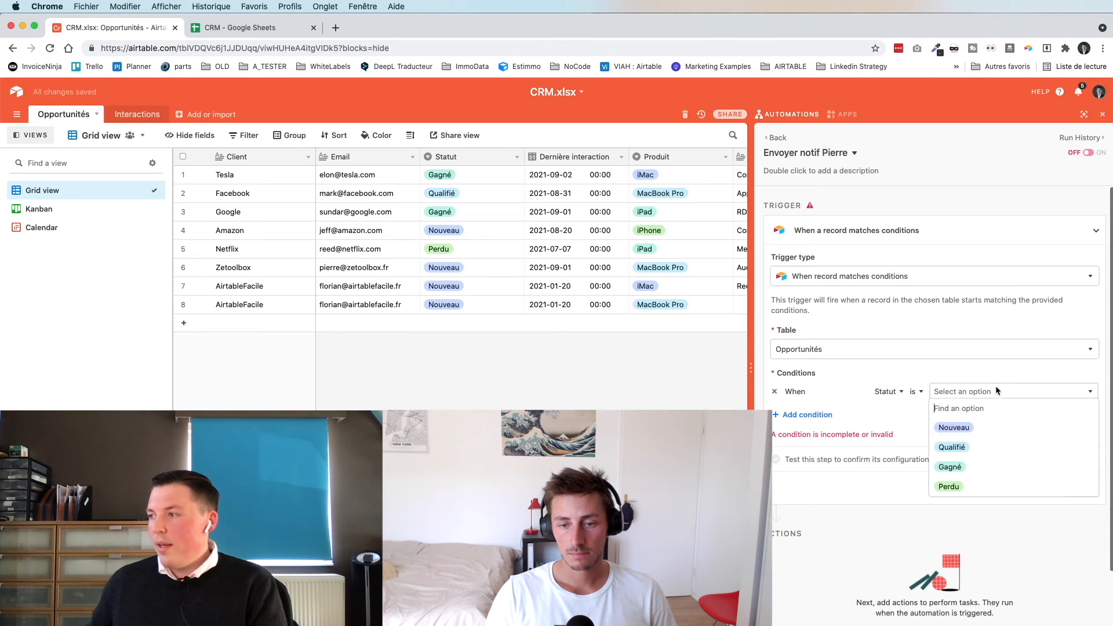
pyautogui.click(949, 467)
pyautogui.click(1083, 445)
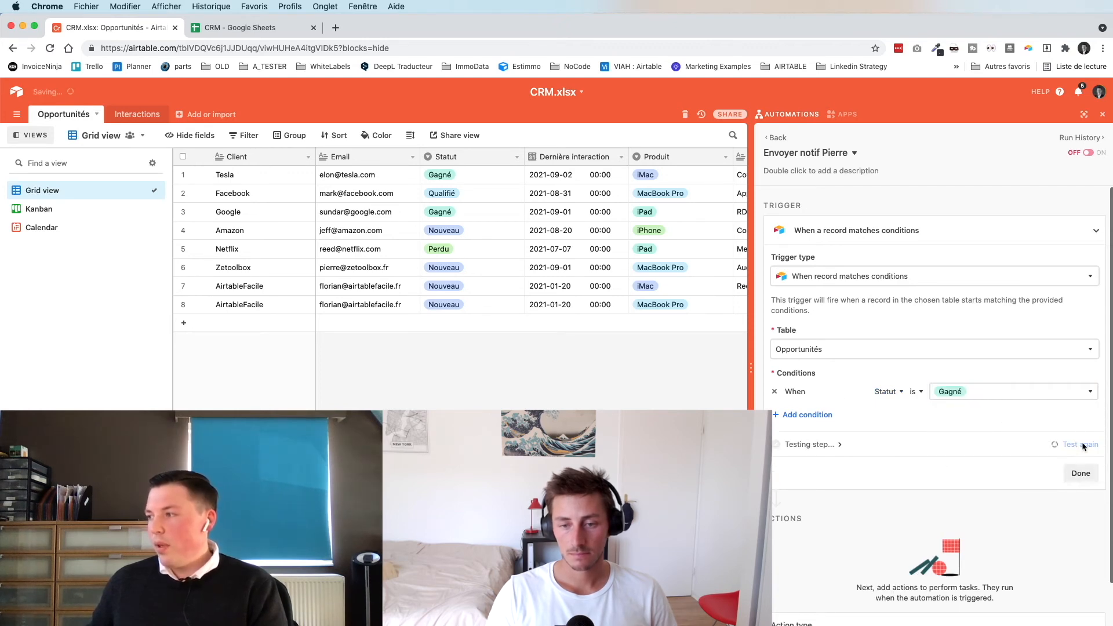
# - Finish the Gagné trigger and browse the action types, such as Send email, Slack and Gmail
pyautogui.click(1077, 474)
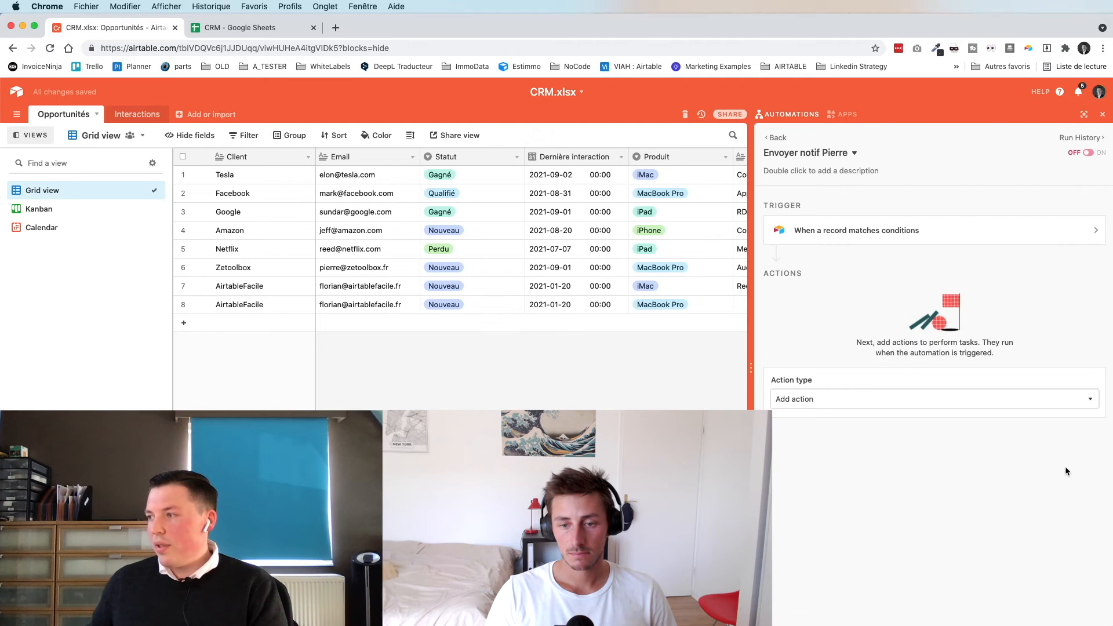
pyautogui.click(841, 399)
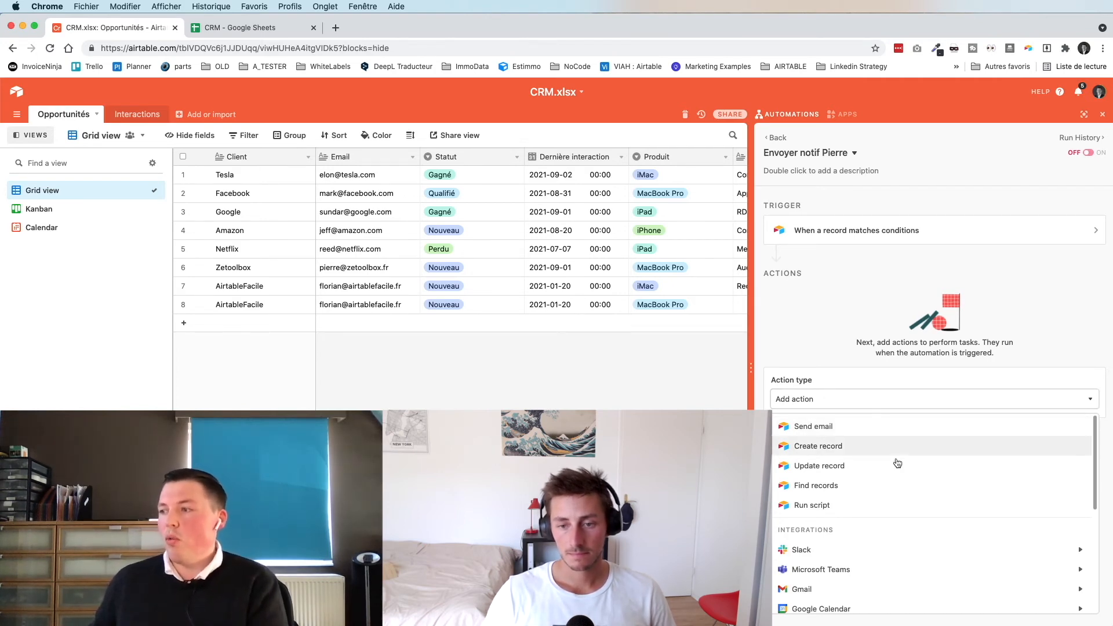
pyautogui.scroll(-2, 896, 463)
pyautogui.scroll(1, 897, 462)
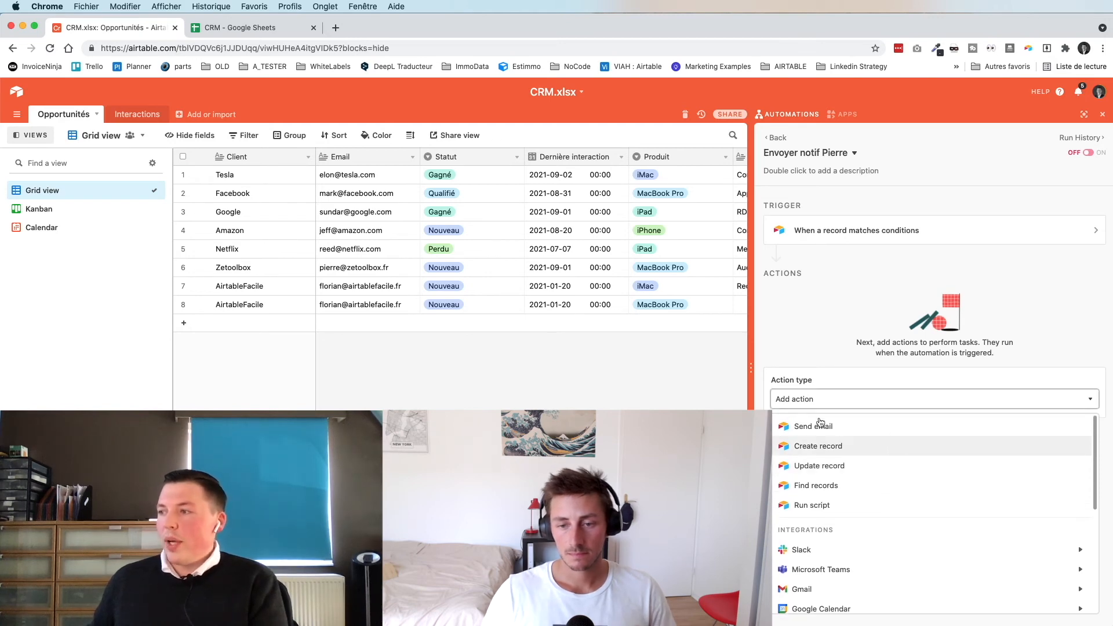
pyautogui.scroll(1, 820, 426)
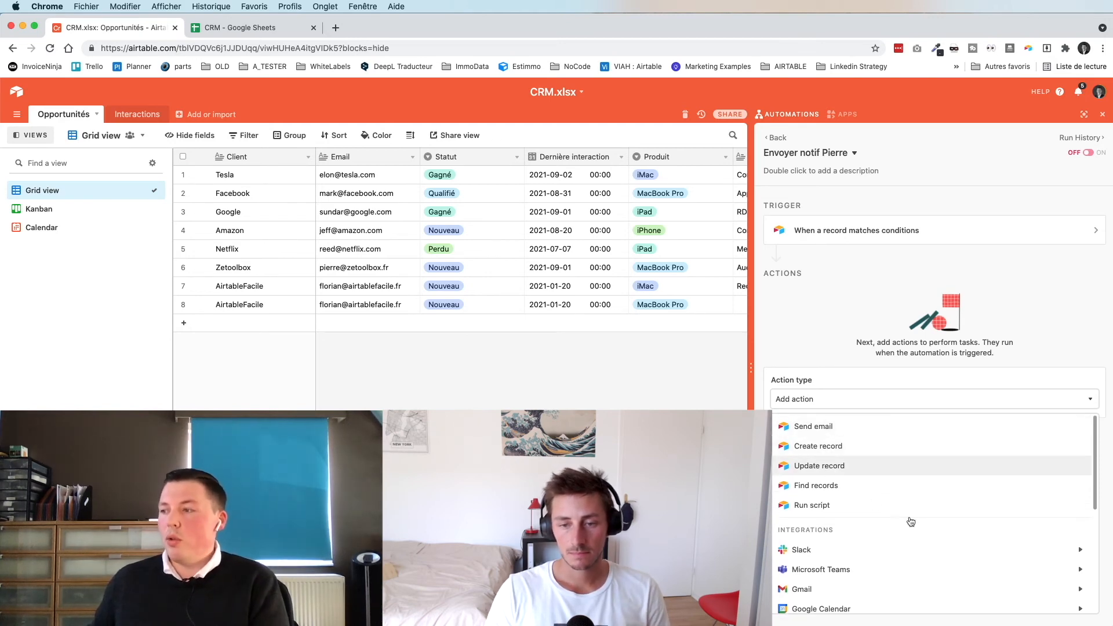
pyautogui.scroll(-2, 908, 522)
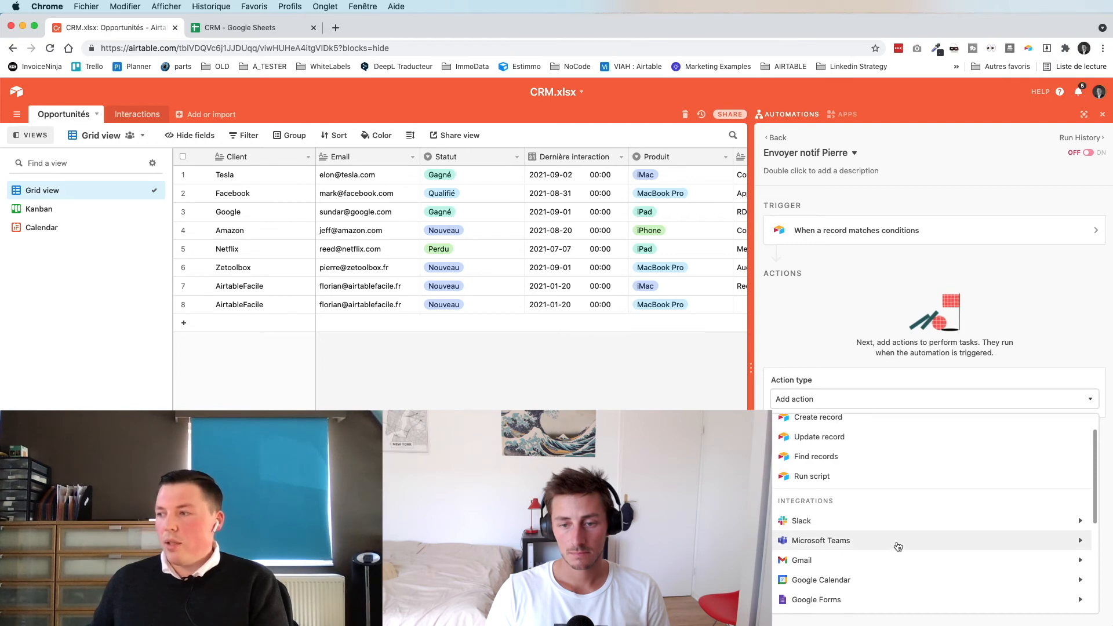
pyautogui.scroll(-1, 891, 554)
pyautogui.scroll(-3, 891, 557)
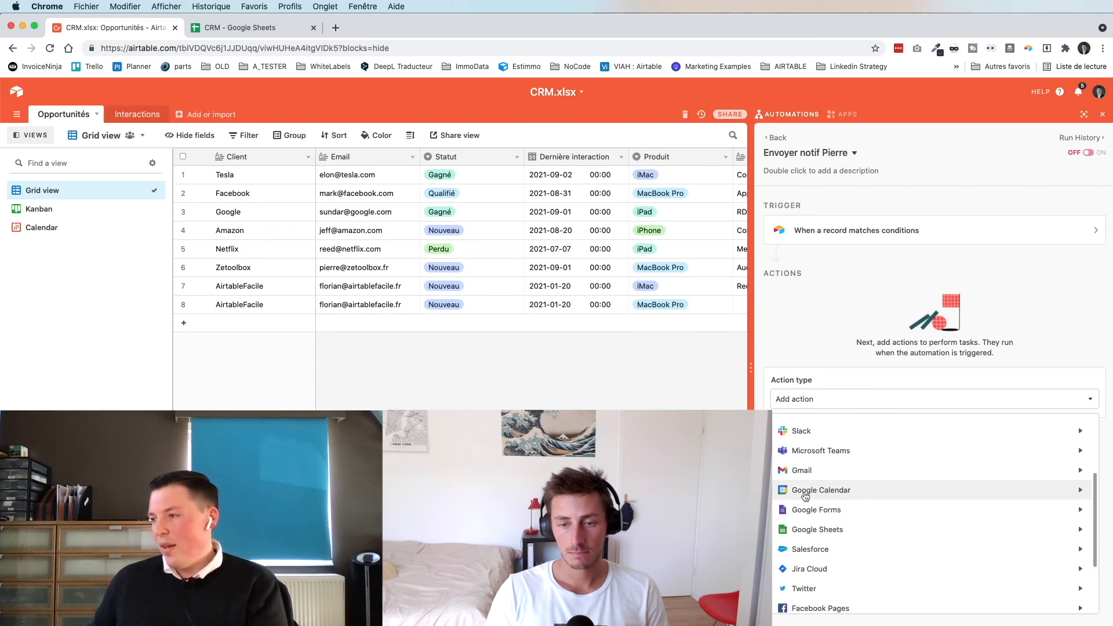
pyautogui.scroll(-2, 852, 562)
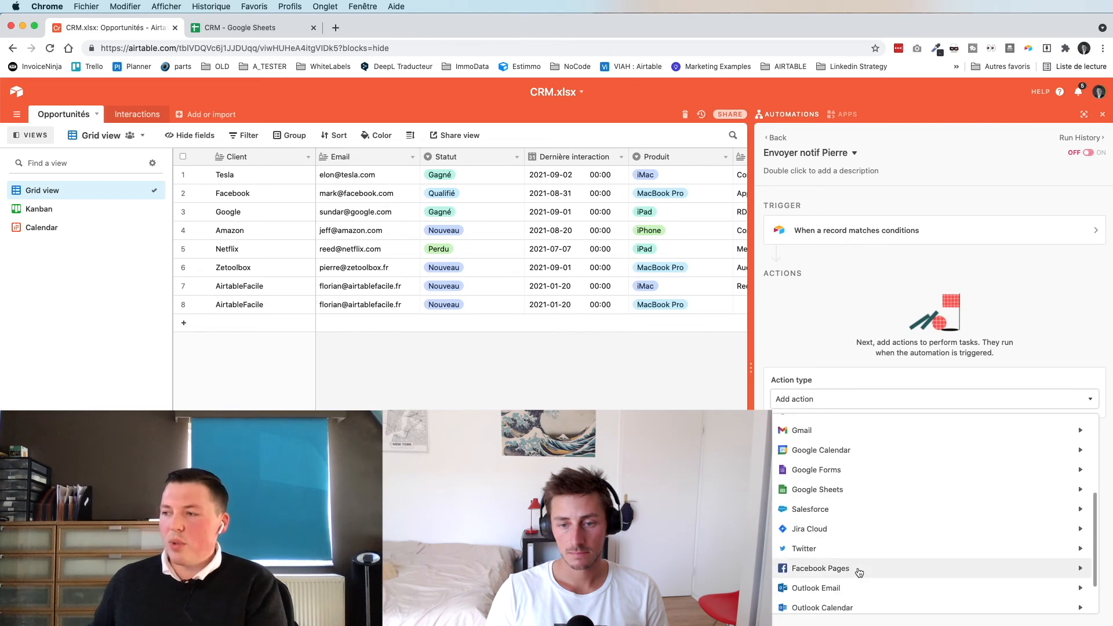
pyautogui.scroll(-2, 857, 539)
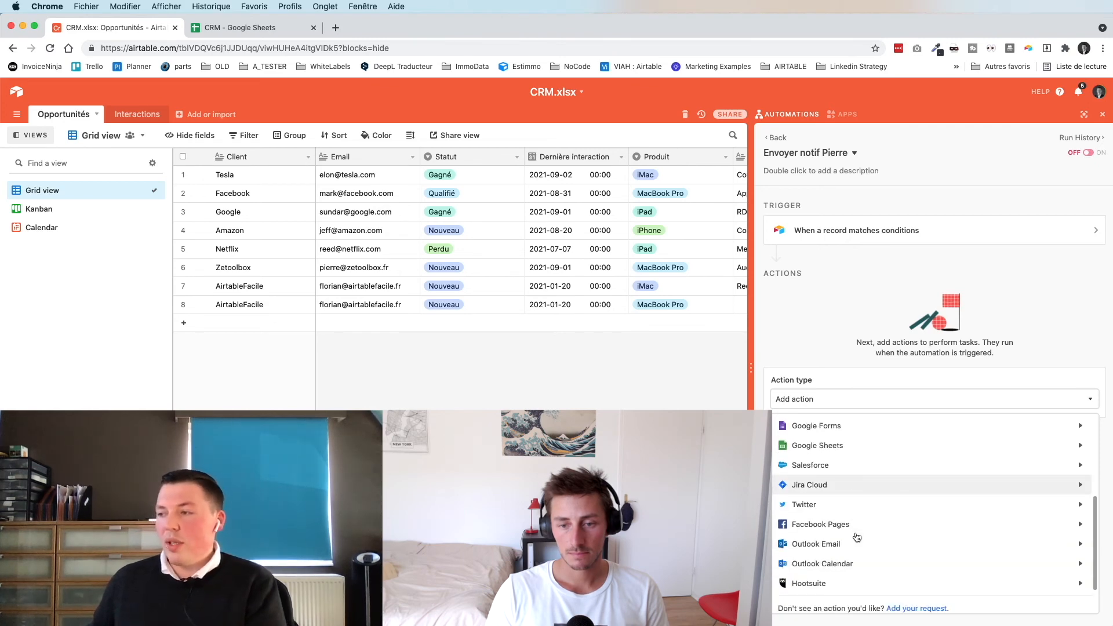
pyautogui.scroll(10, 857, 537)
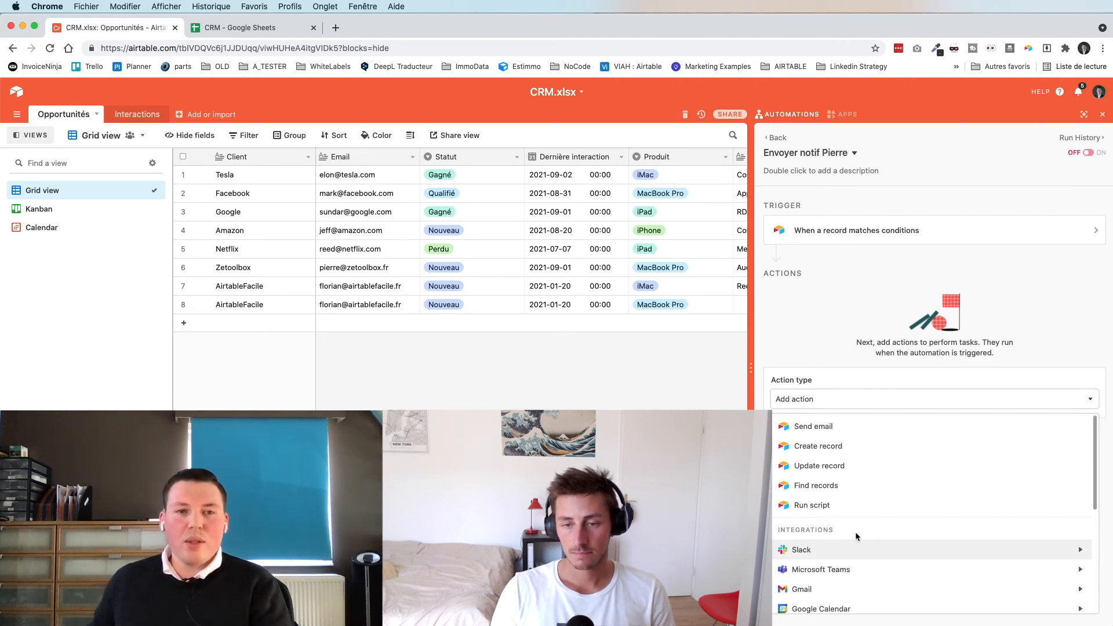
# - Choose Send email as the action and enter the recipient's e-mail address
pyautogui.click(813, 427)
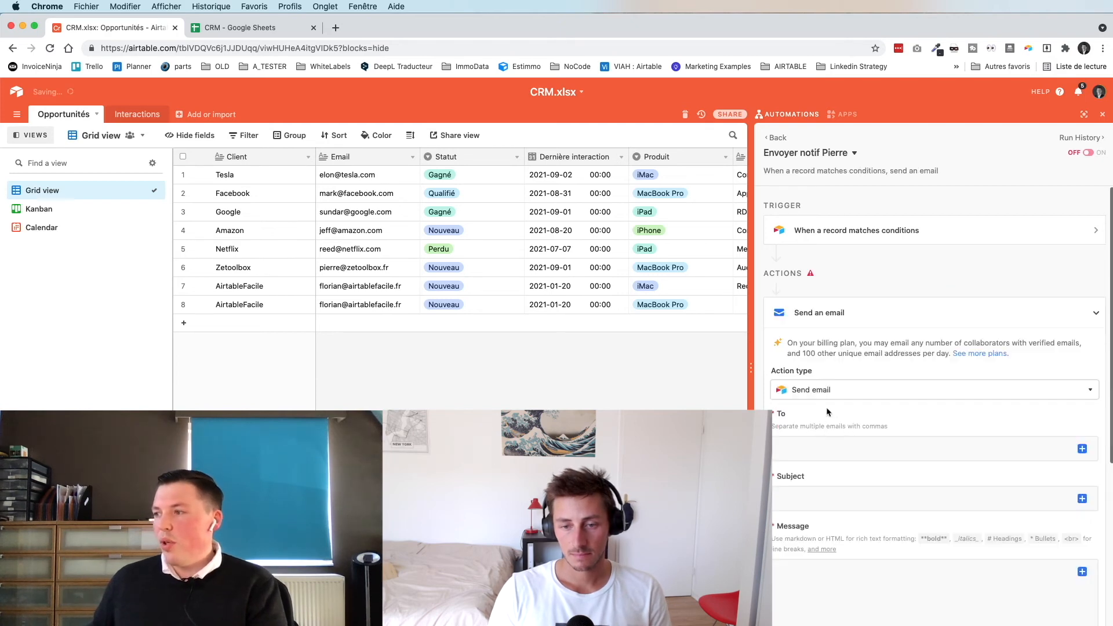
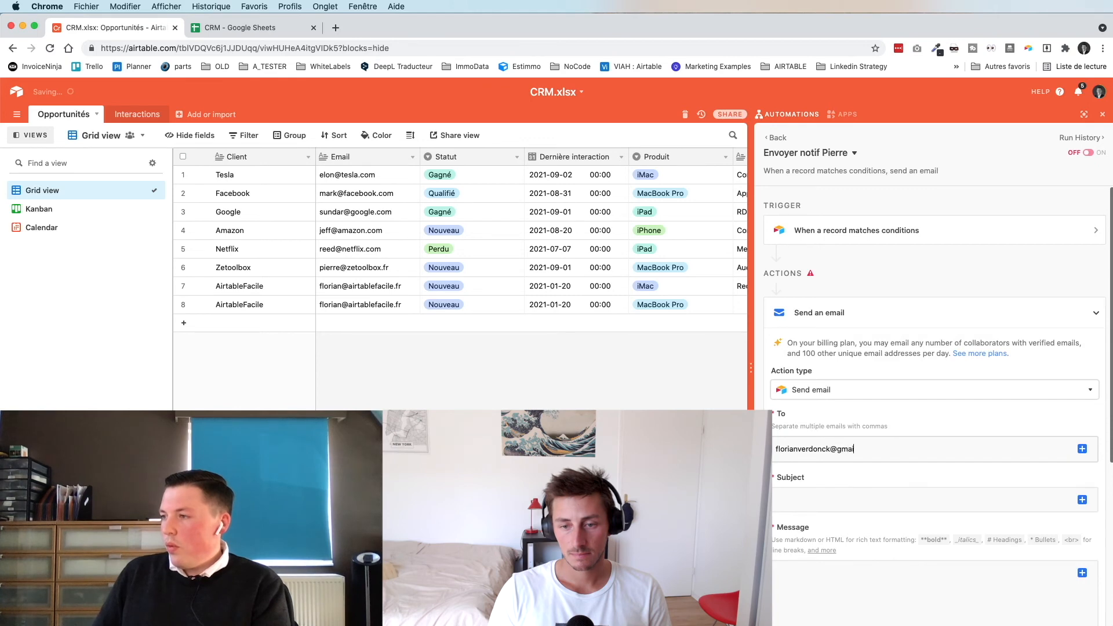
# - Set the email subject 'Nouveau prospect remporté' and message 'Test', then test the step
pyautogui.click(799, 503)
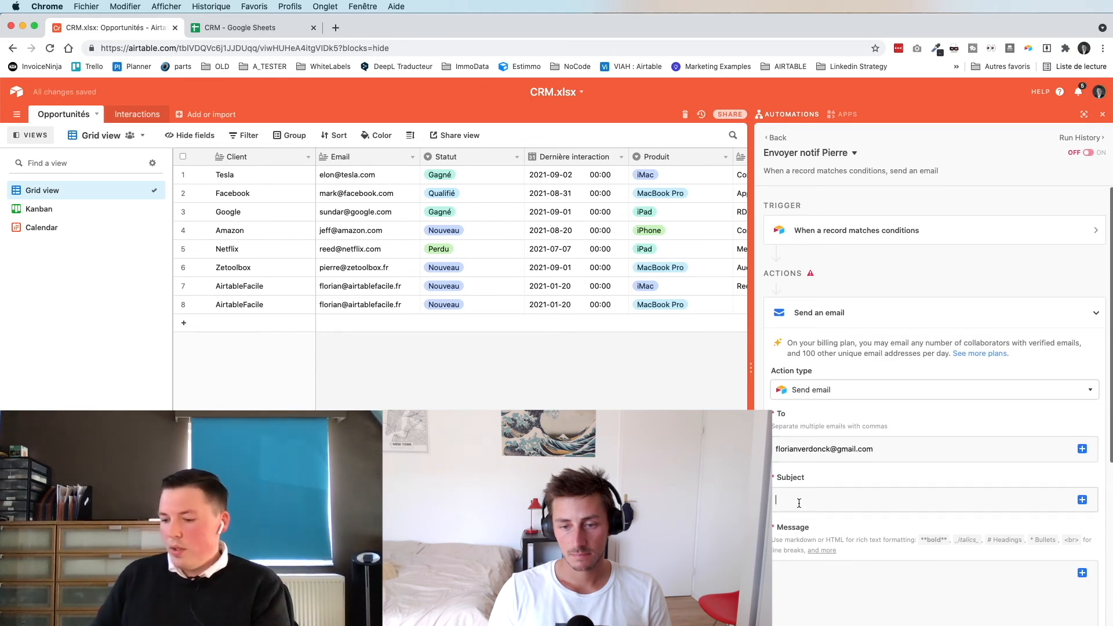
pyautogui.write('T')
pyautogui.press('BackSpace')
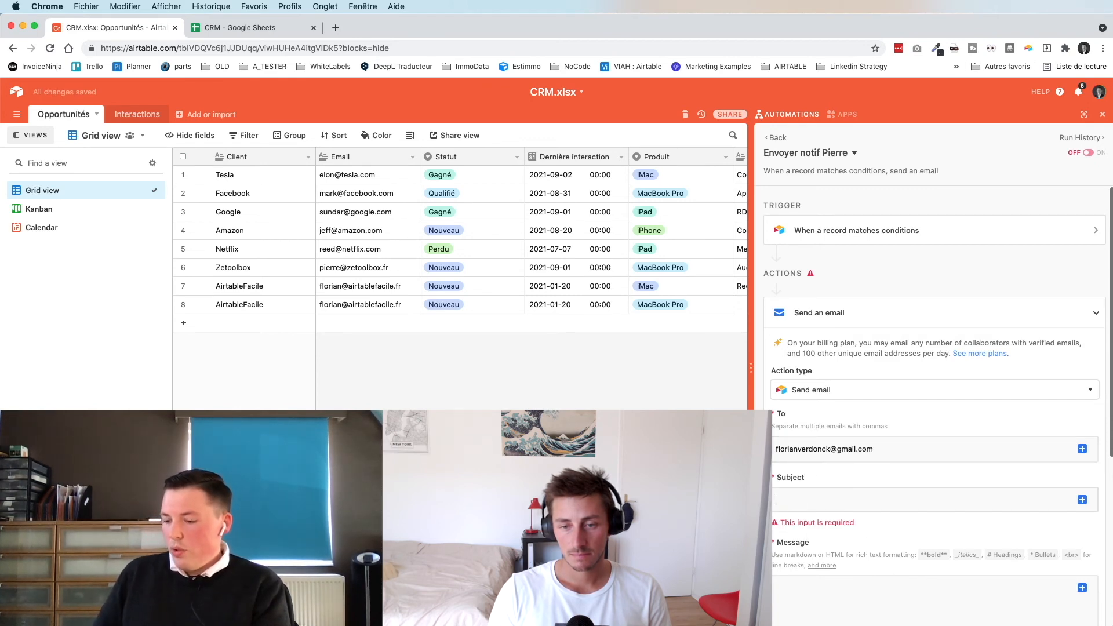
pyautogui.write('Nouveau pros')
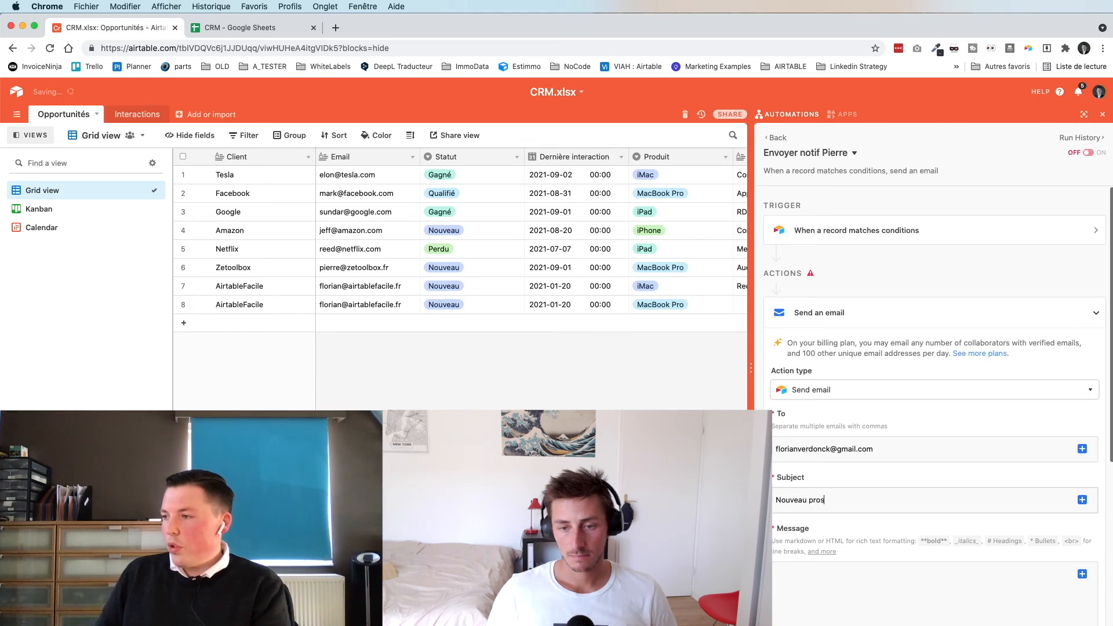
pyautogui.write('pect remporté')
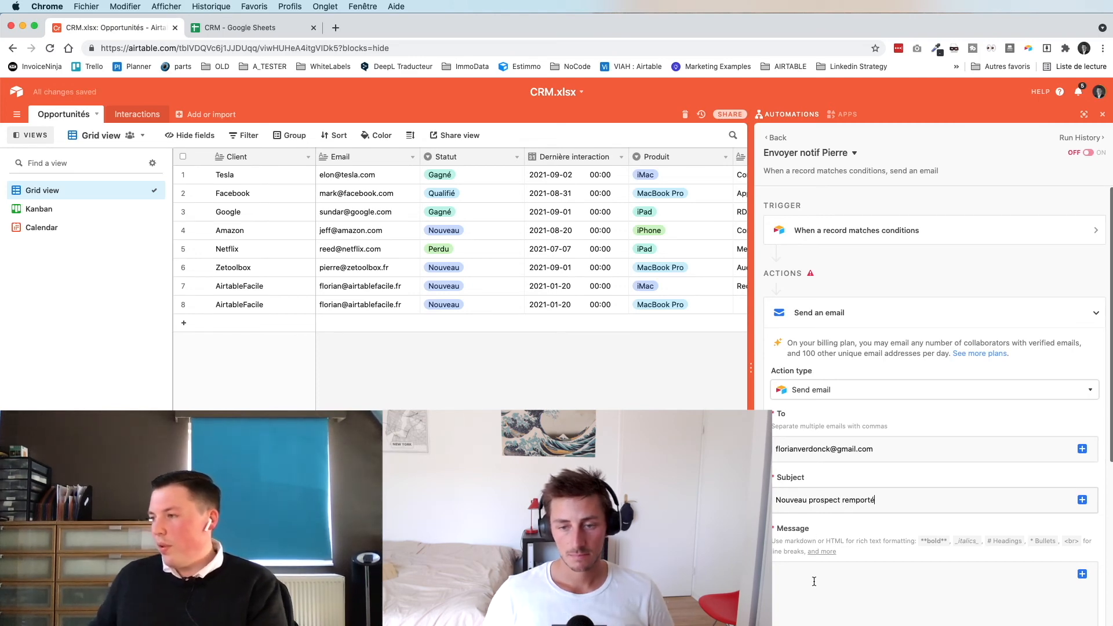
pyautogui.scroll(-1, 814, 581)
pyautogui.scroll(-4, 814, 581)
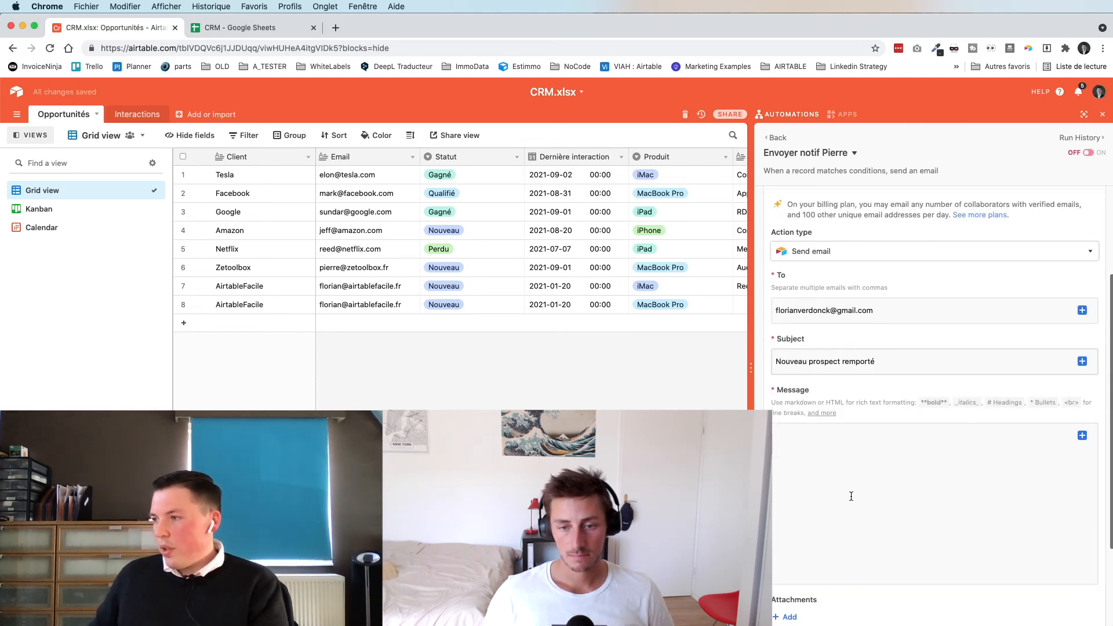
pyautogui.write('Test')
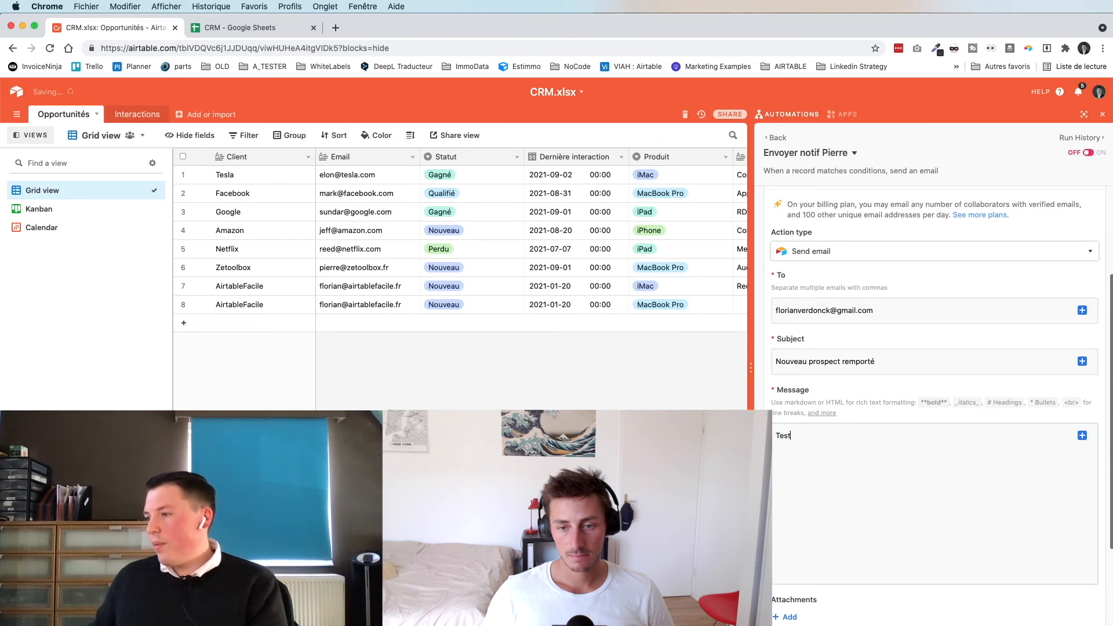
pyautogui.scroll(-4, 814, 581)
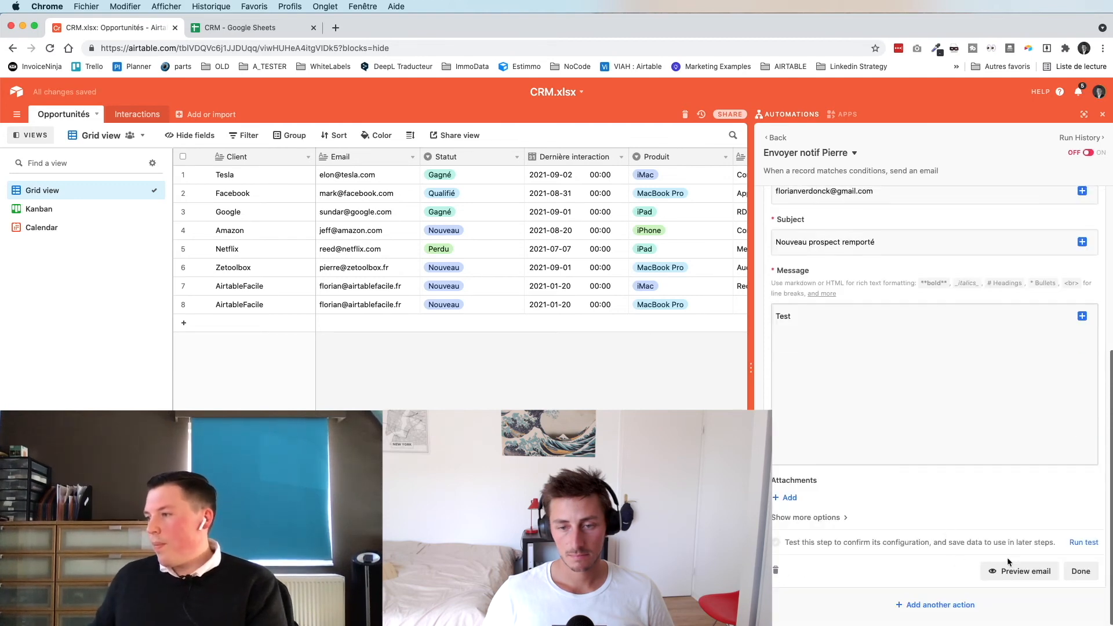
pyautogui.click(1082, 542)
# - Save the email action, switch Envoyer notif Pierre on, and view its run history
pyautogui.click(1079, 574)
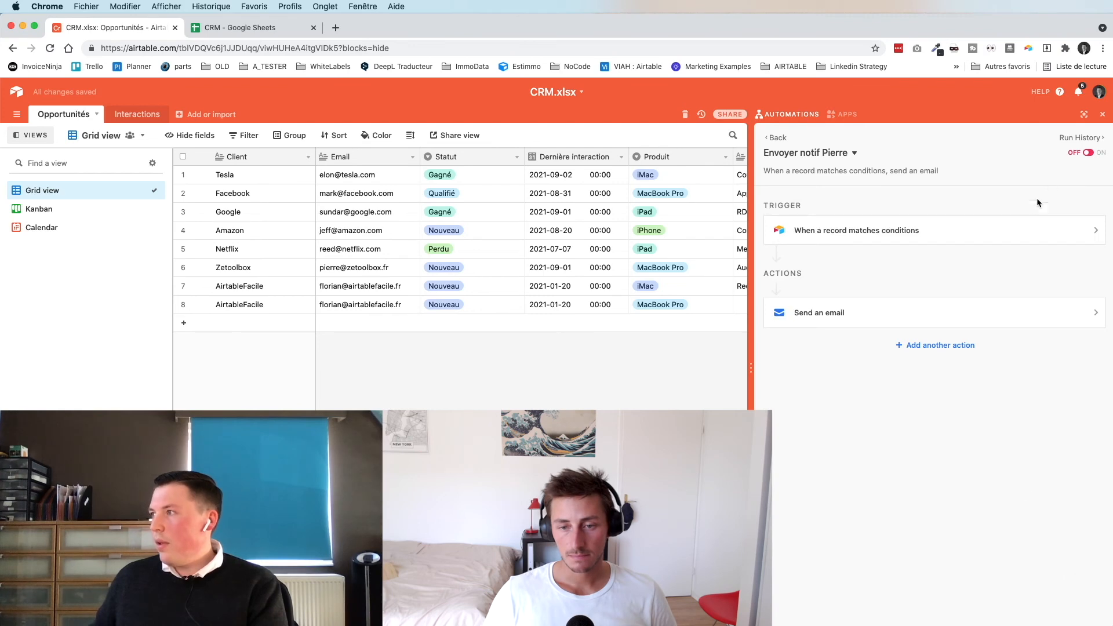
pyautogui.click(1089, 154)
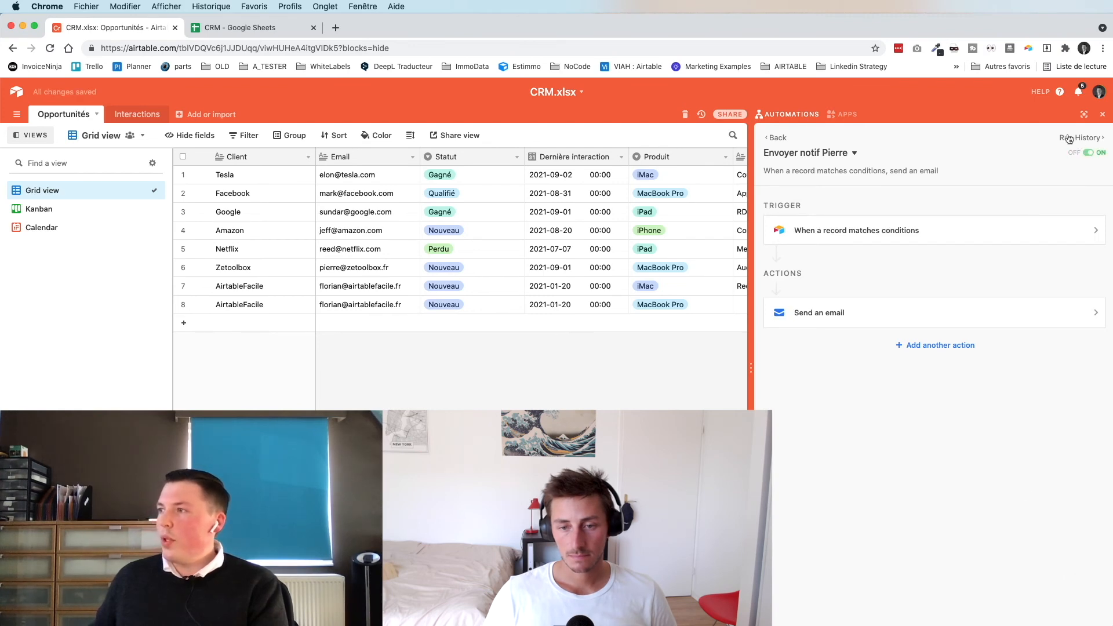
pyautogui.click(1080, 138)
# - Return to the automation configuration and select the Amazon opportunity's Statut cell
pyautogui.hscroll(2, 435, 226)
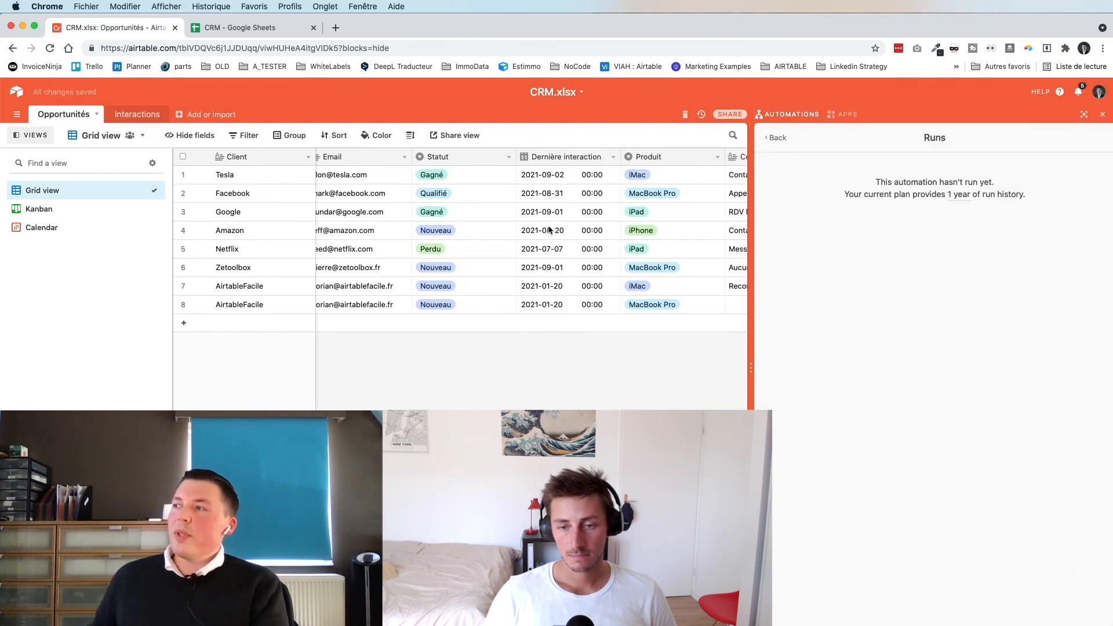
pyautogui.click(439, 193)
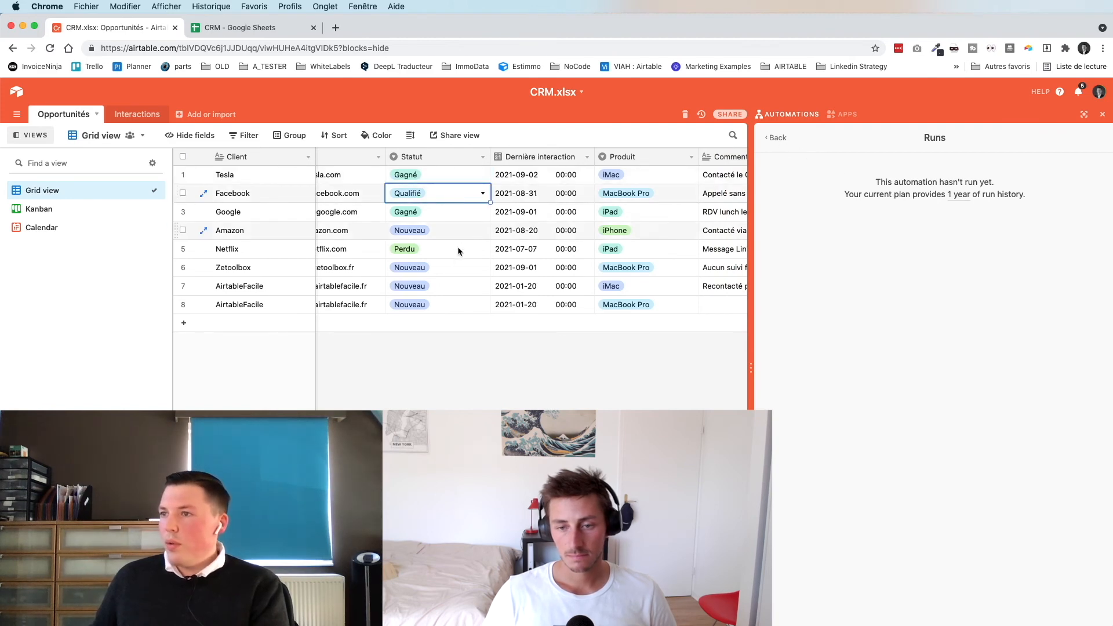
pyautogui.click(777, 138)
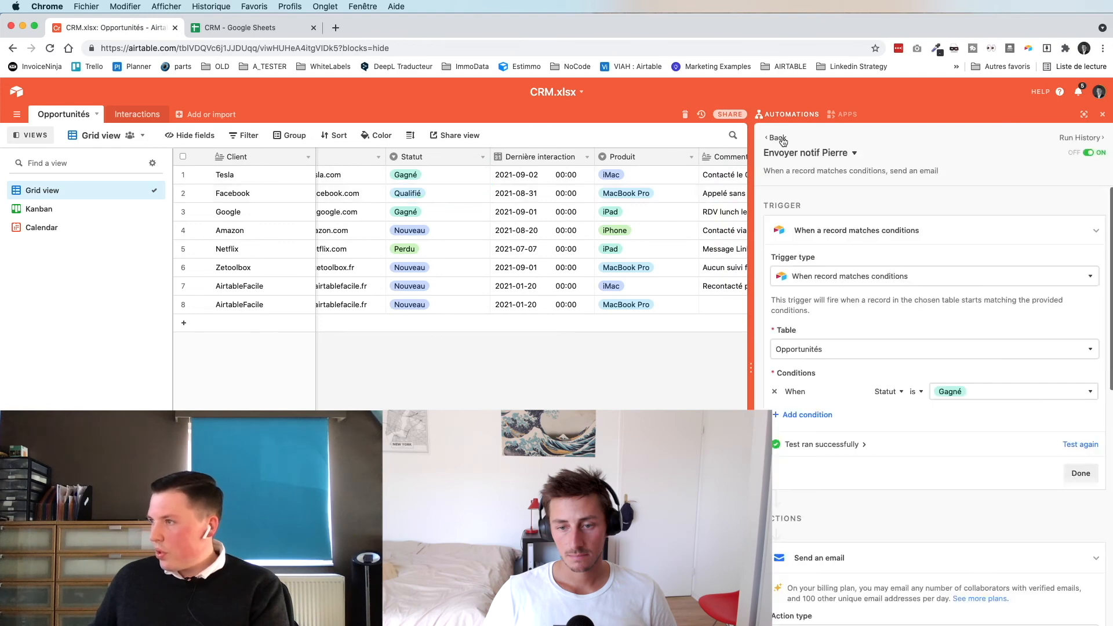
pyautogui.click(452, 233)
# - Set Amazon's Statut to Gagné and check the automation's run history
pyautogui.click(474, 234)
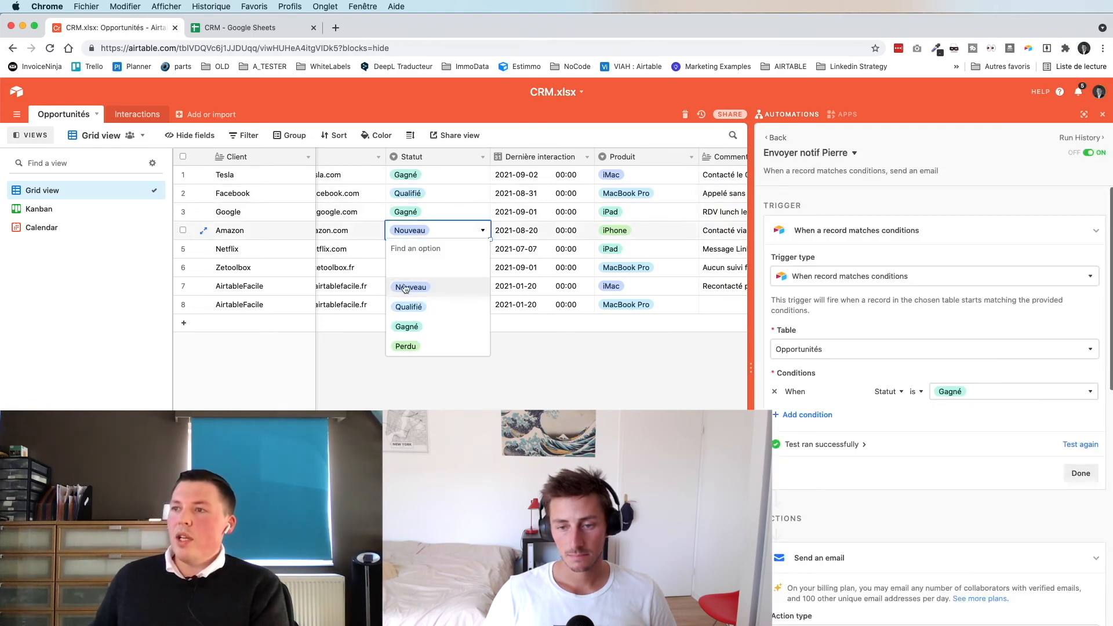
pyautogui.click(415, 327)
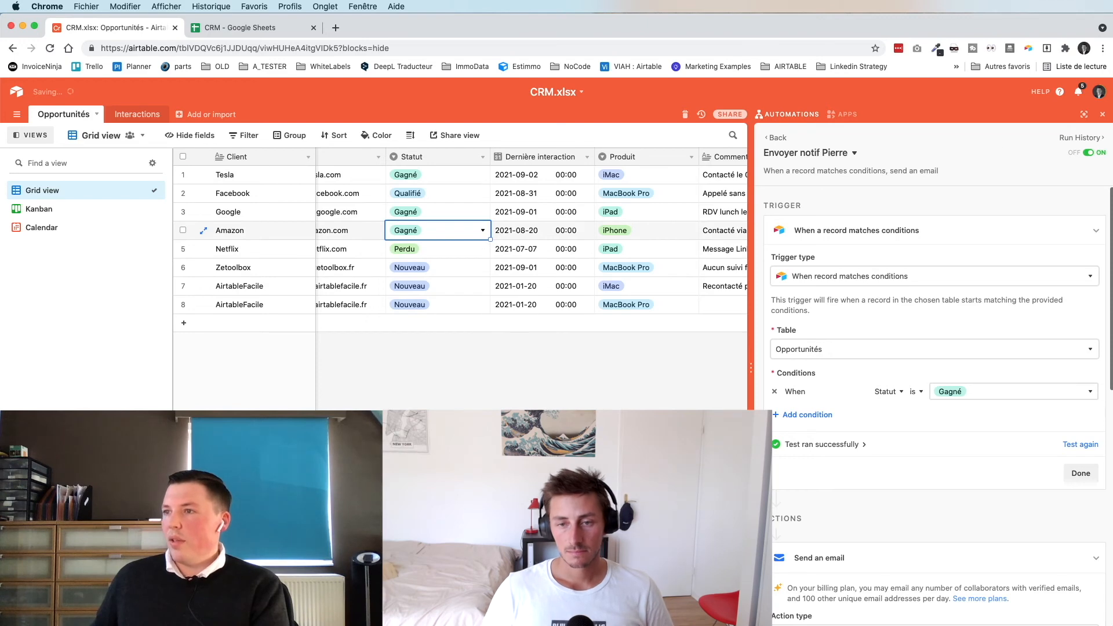
pyautogui.click(1078, 139)
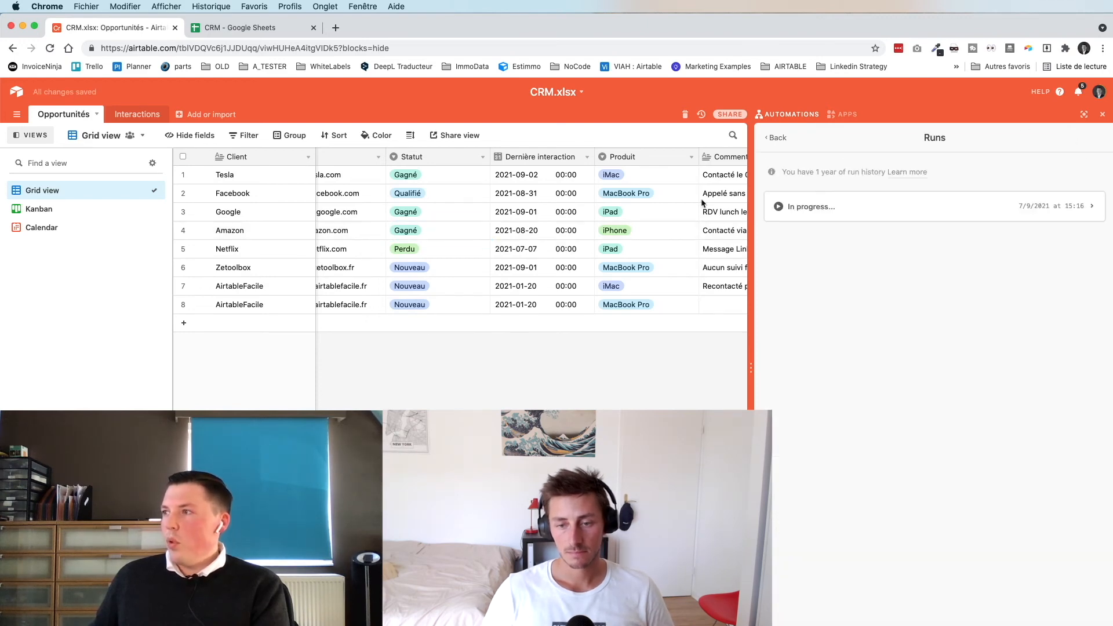